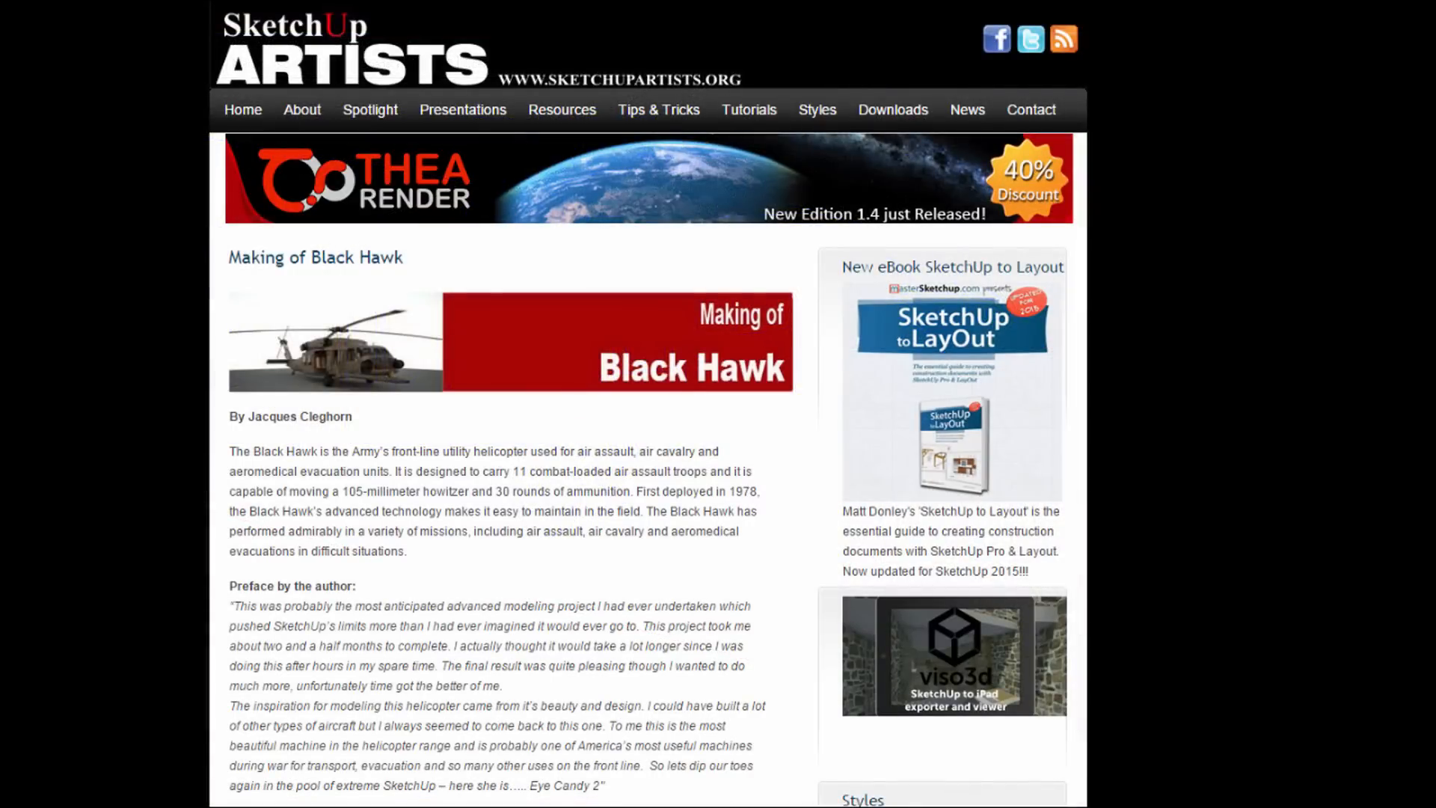
Look through the Making of Black Hawk tutorial, from the plugin list through the modeling stages to the final renders
scroll(648, 403, "down", 7)
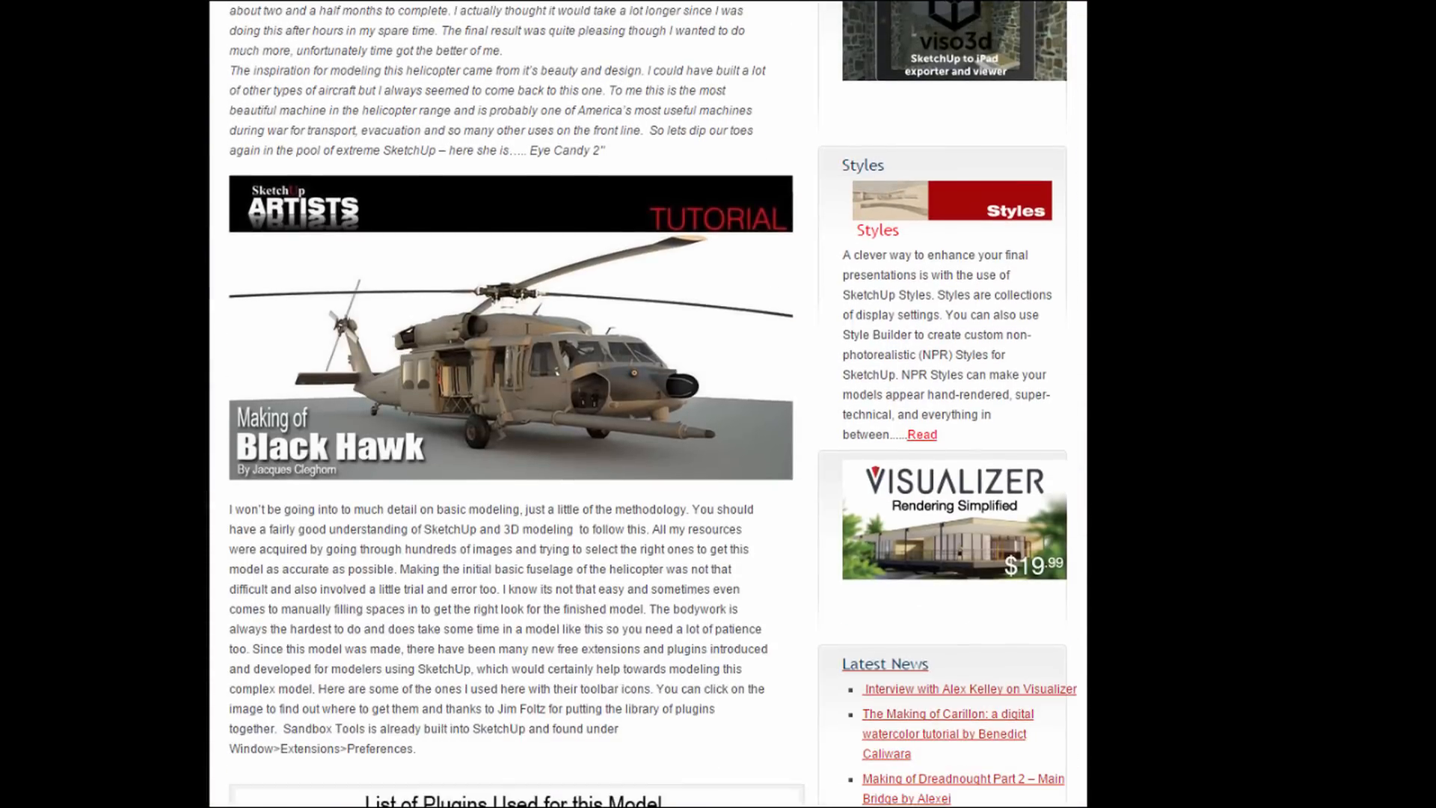
scroll(619, 369, "down", 7)
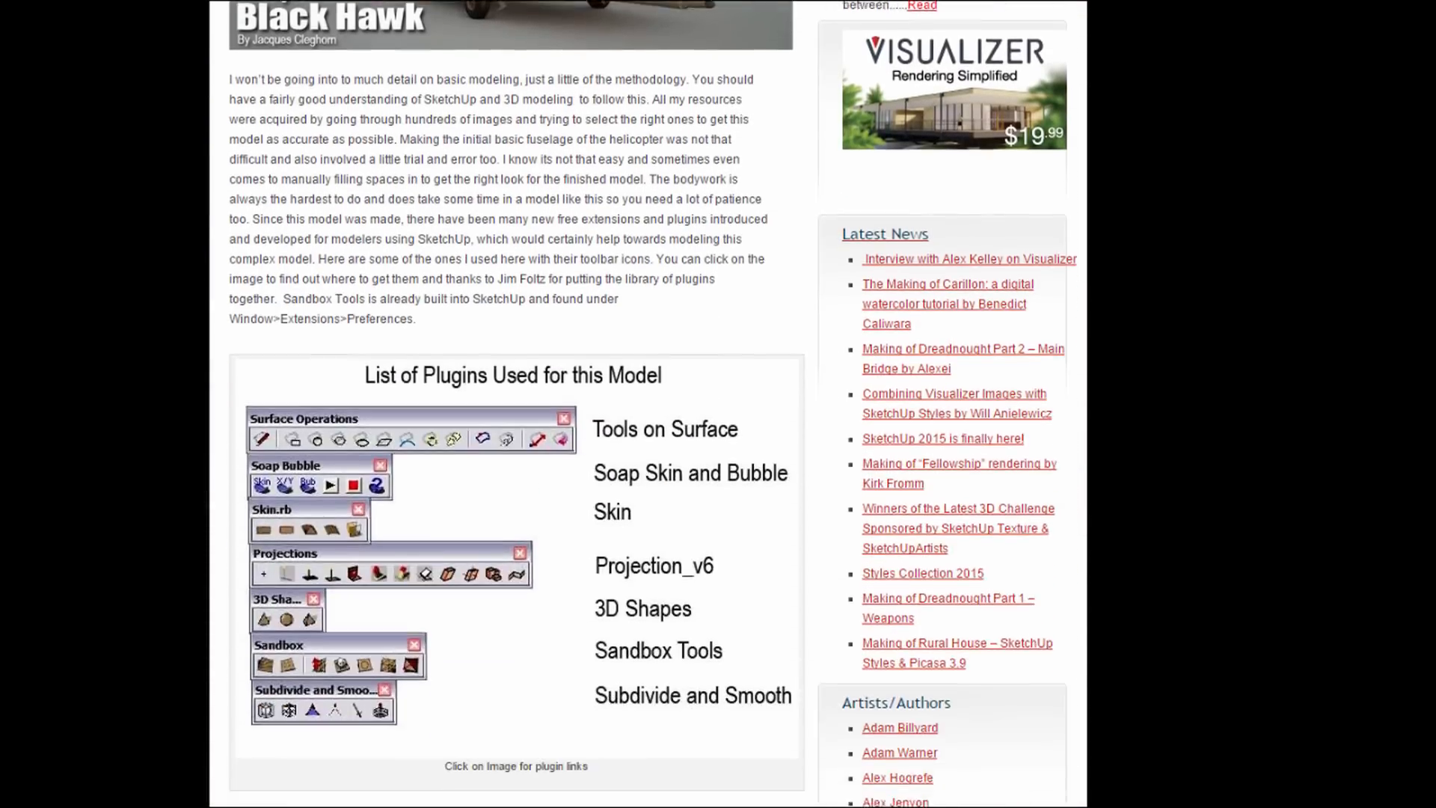
scroll(516, 404, "down", 12)
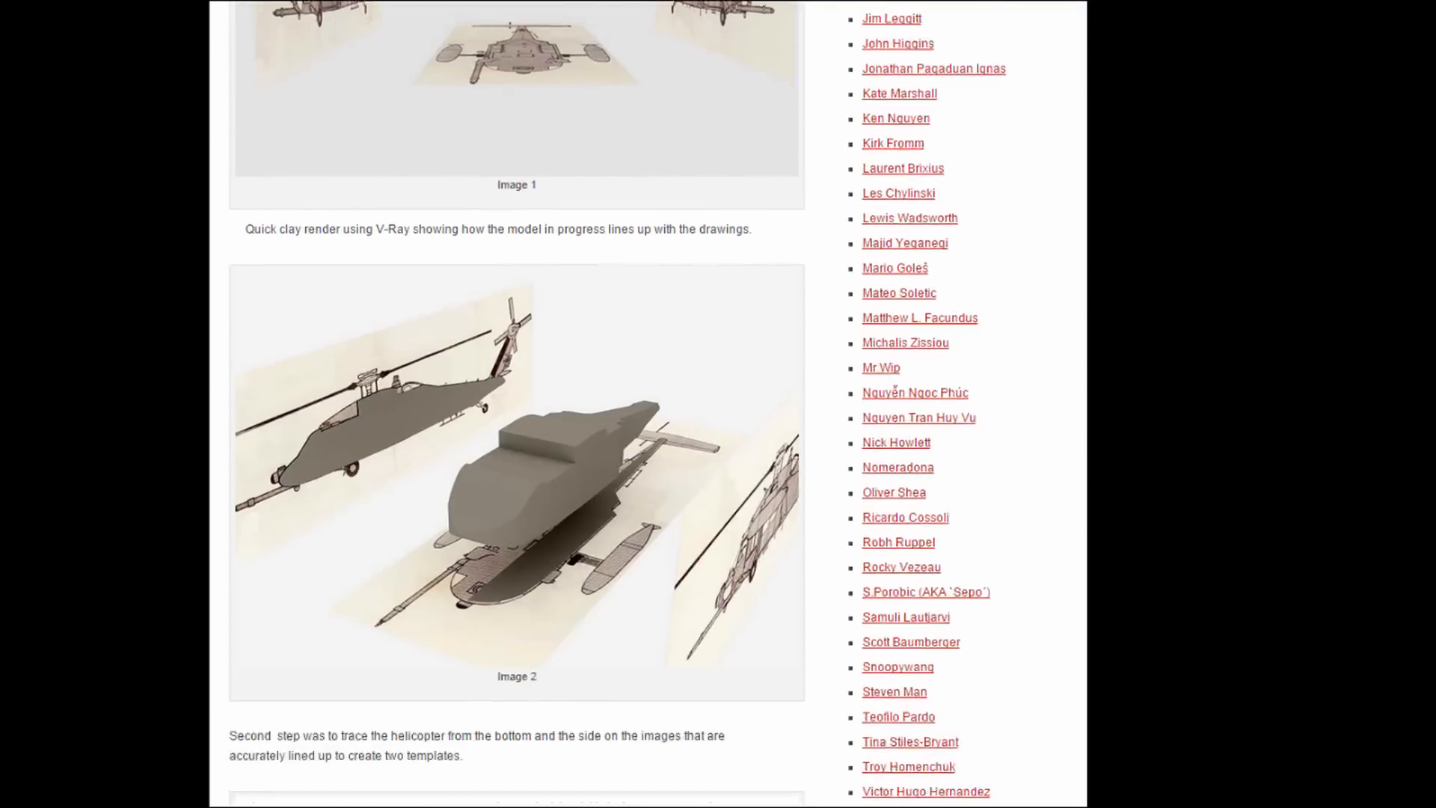
scroll(651, 404, "down", 14)
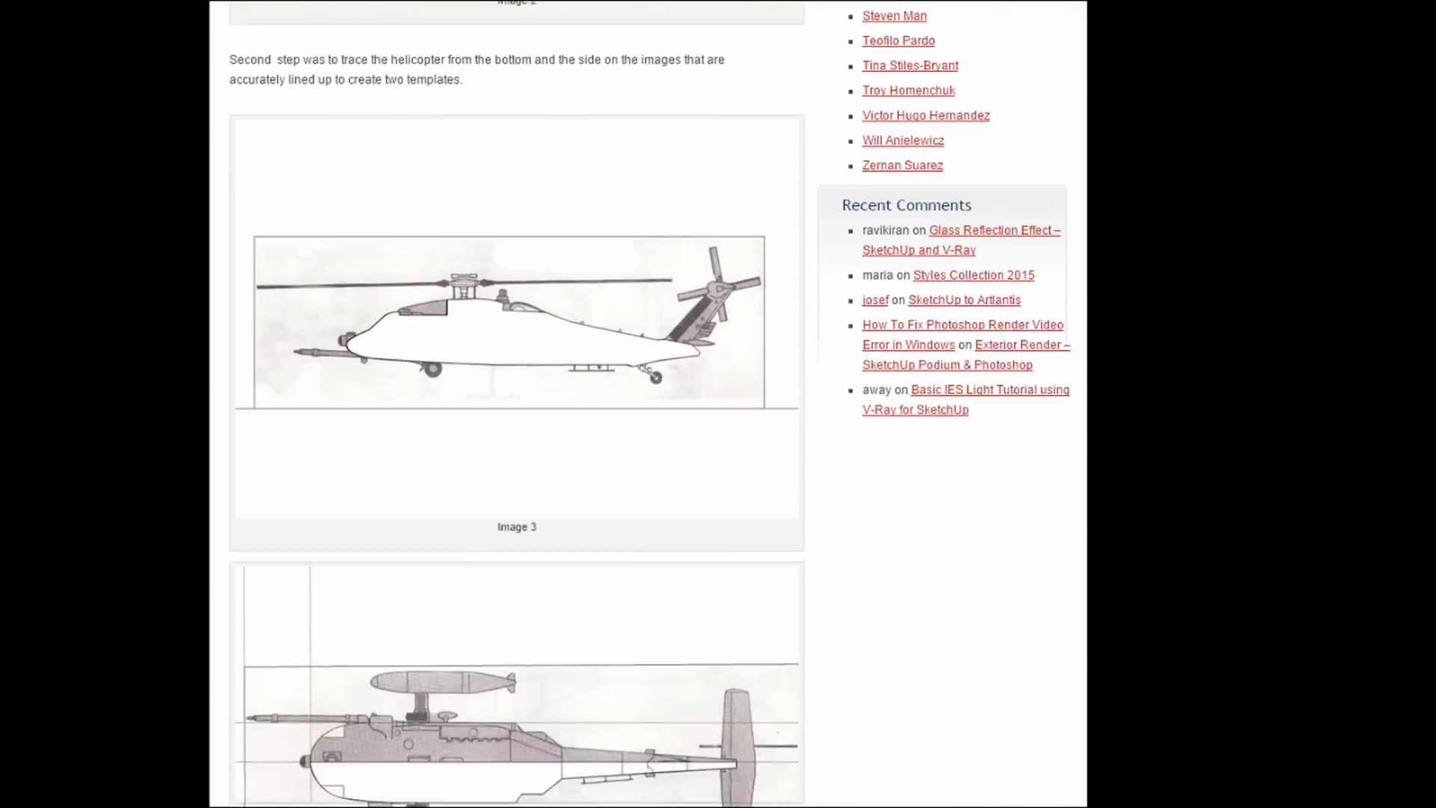
scroll(516, 404, "down", 4)
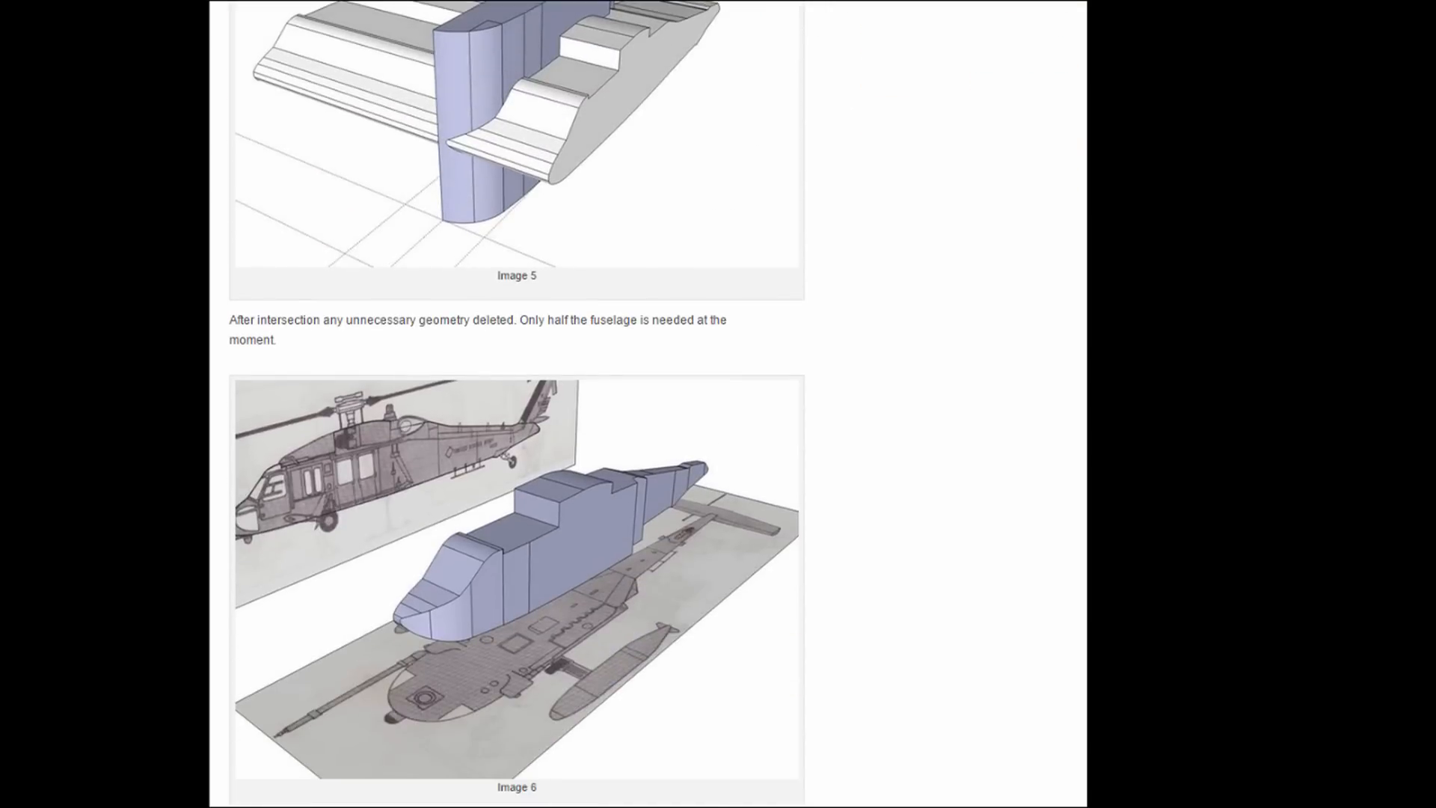
scroll(516, 403, "down", 10)
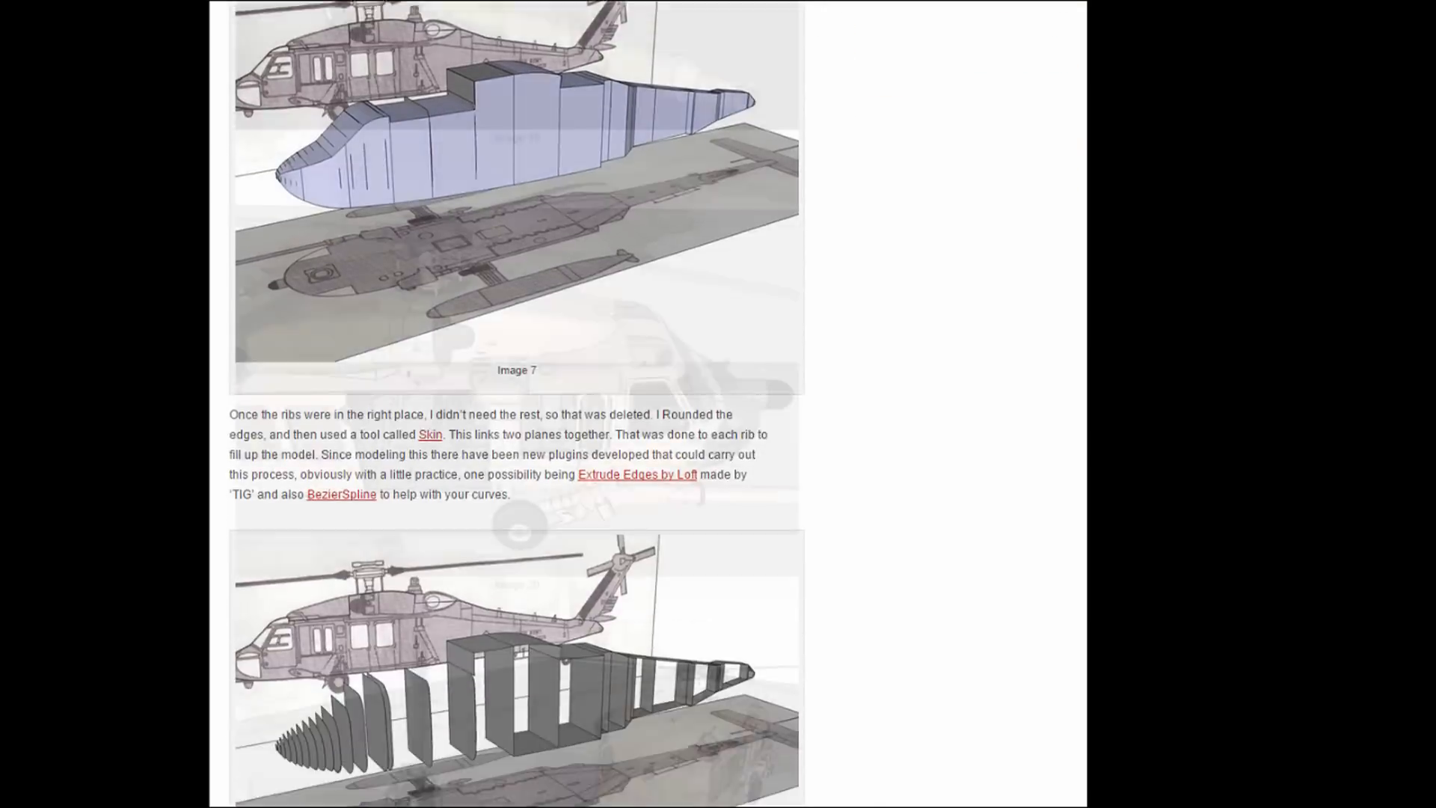
scroll(516, 404, "down", 18)
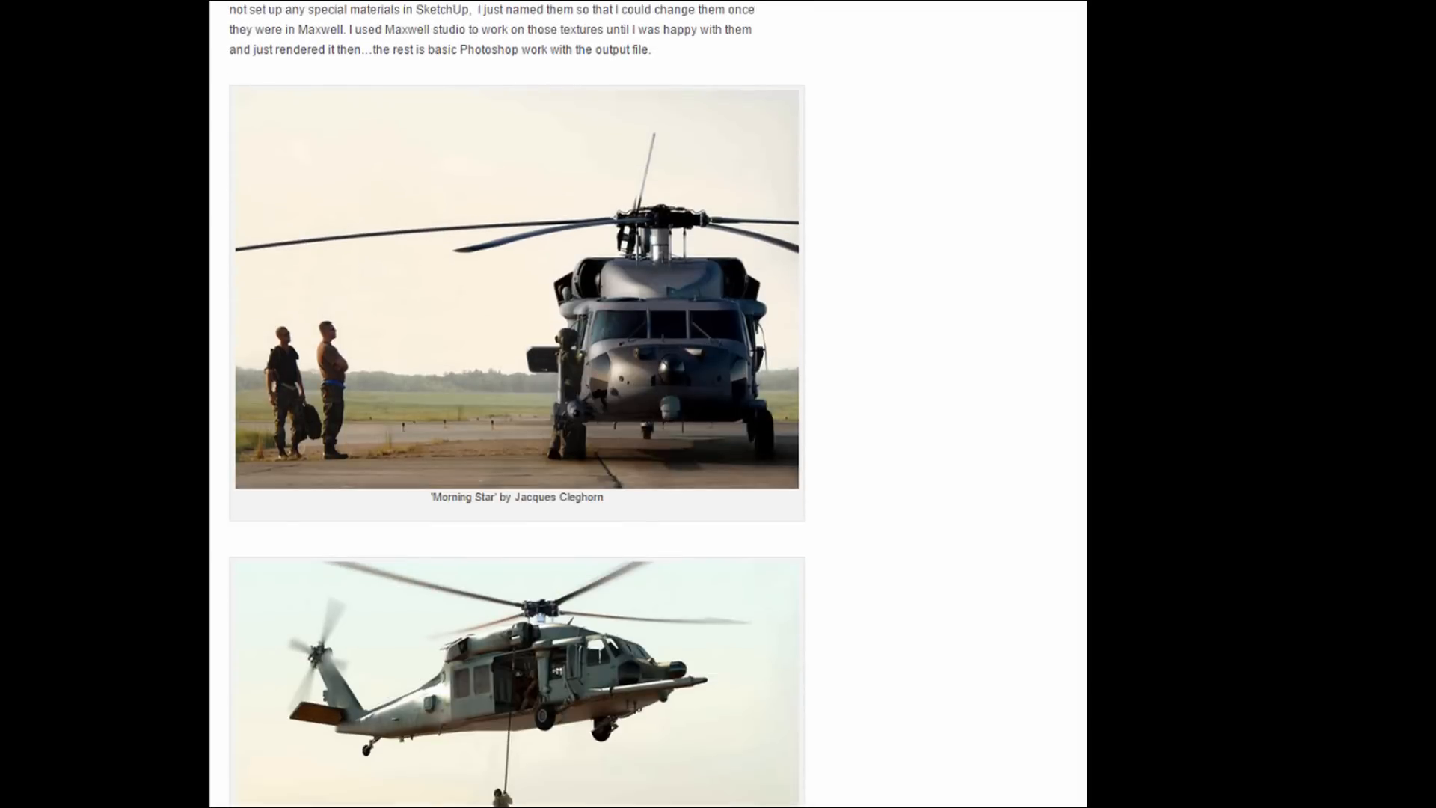
scroll(516, 404, "down", 1)
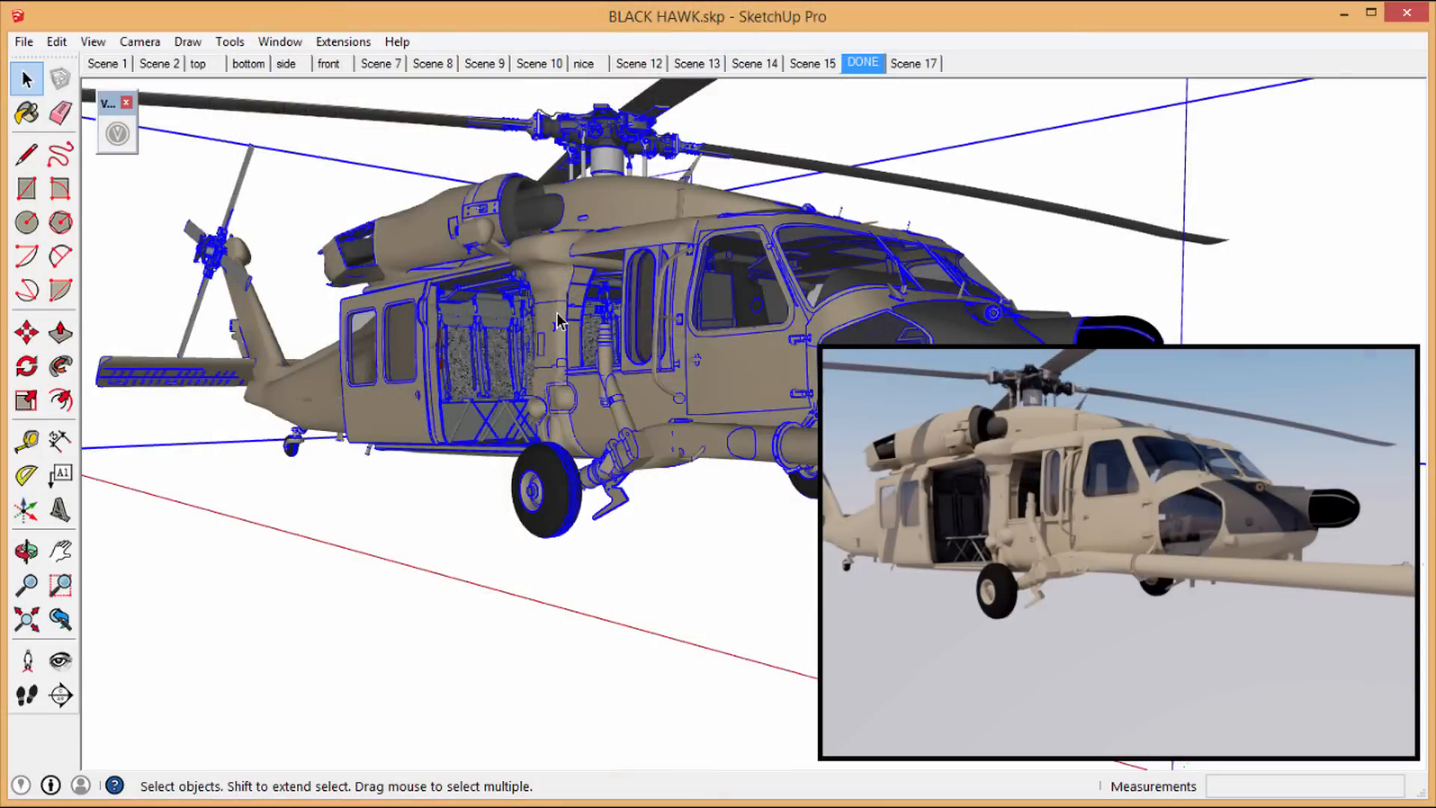
Close and relaunch the Visualizer render preview, and frame the helicopter from its front
mouse_move(1031, 433)
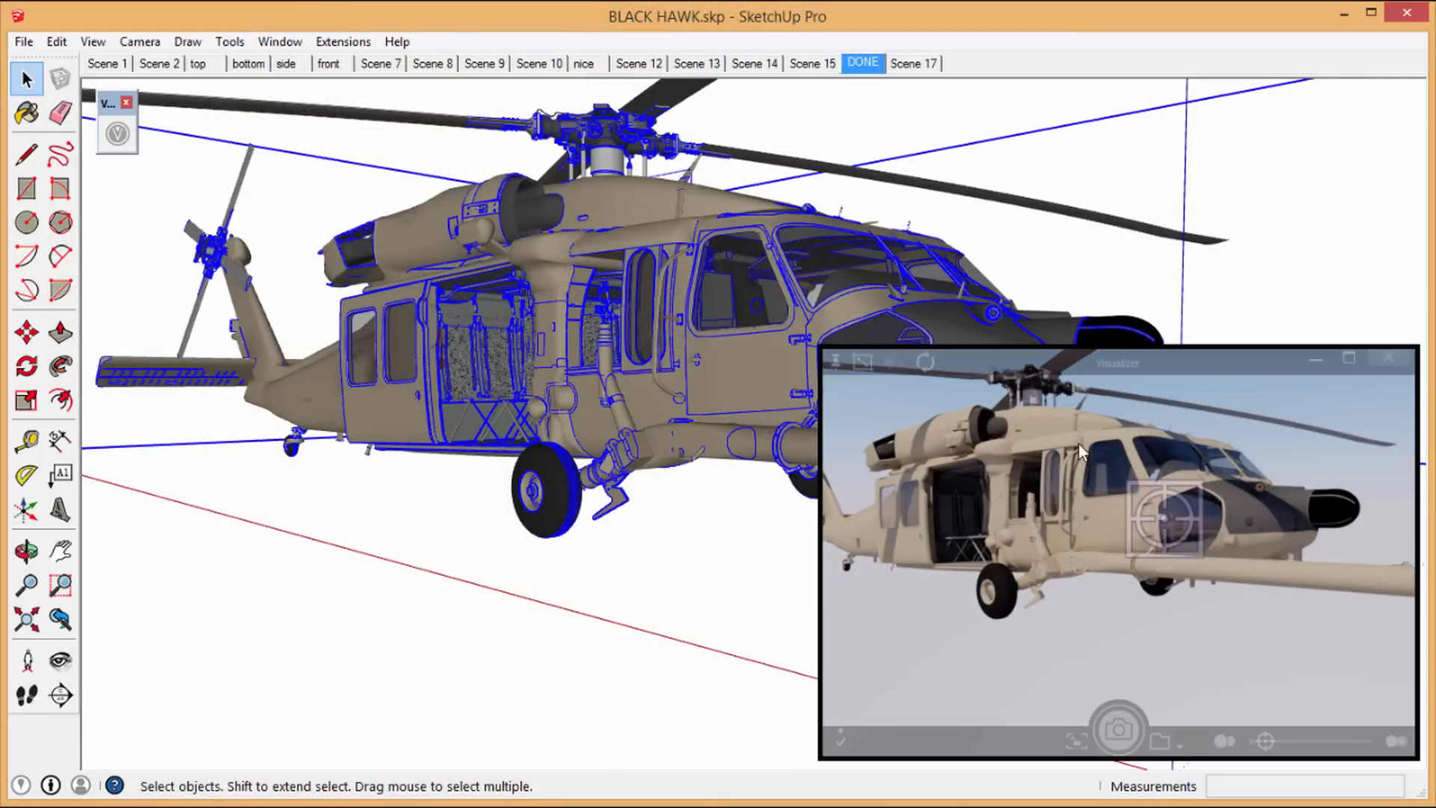
left_click(1390, 359)
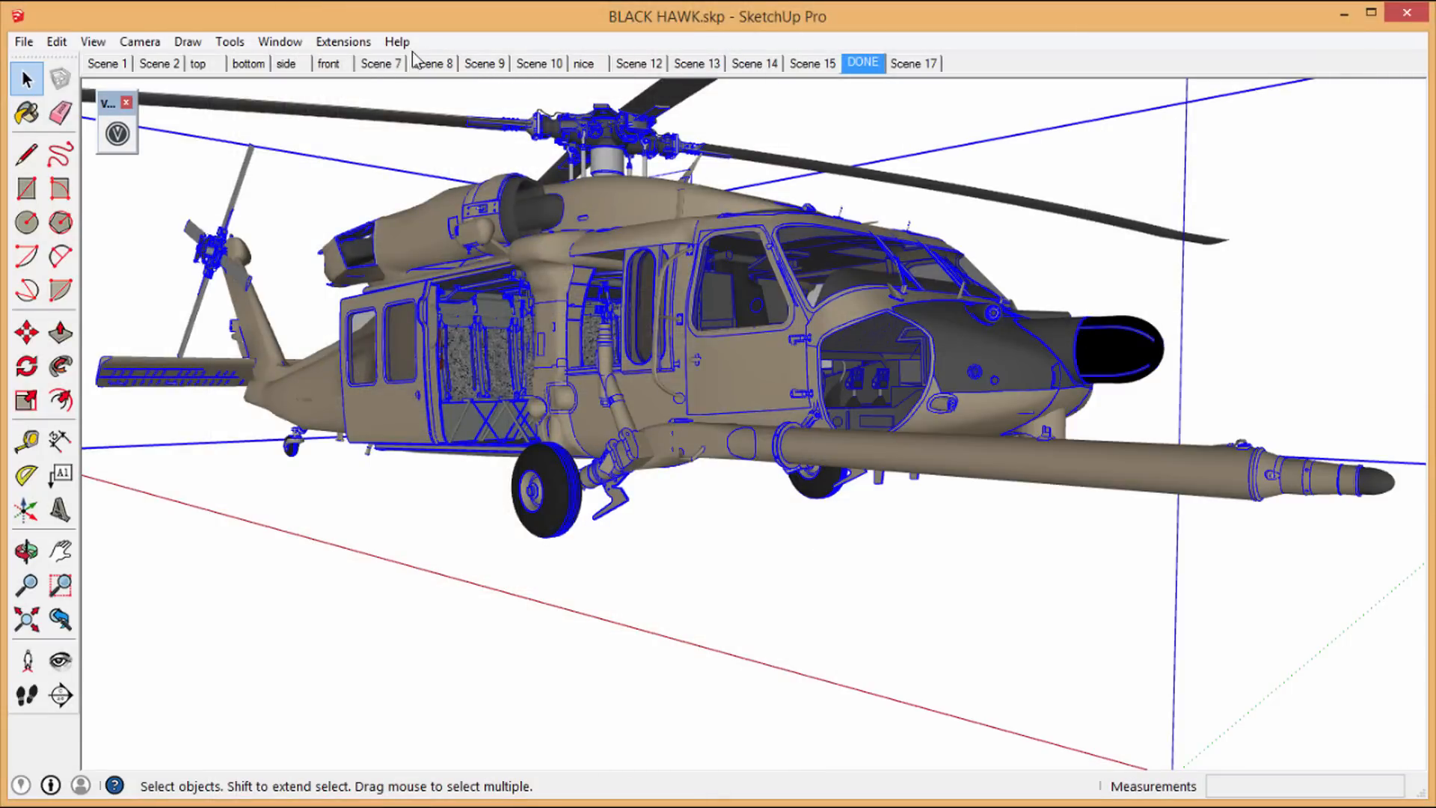
left_click(118, 135)
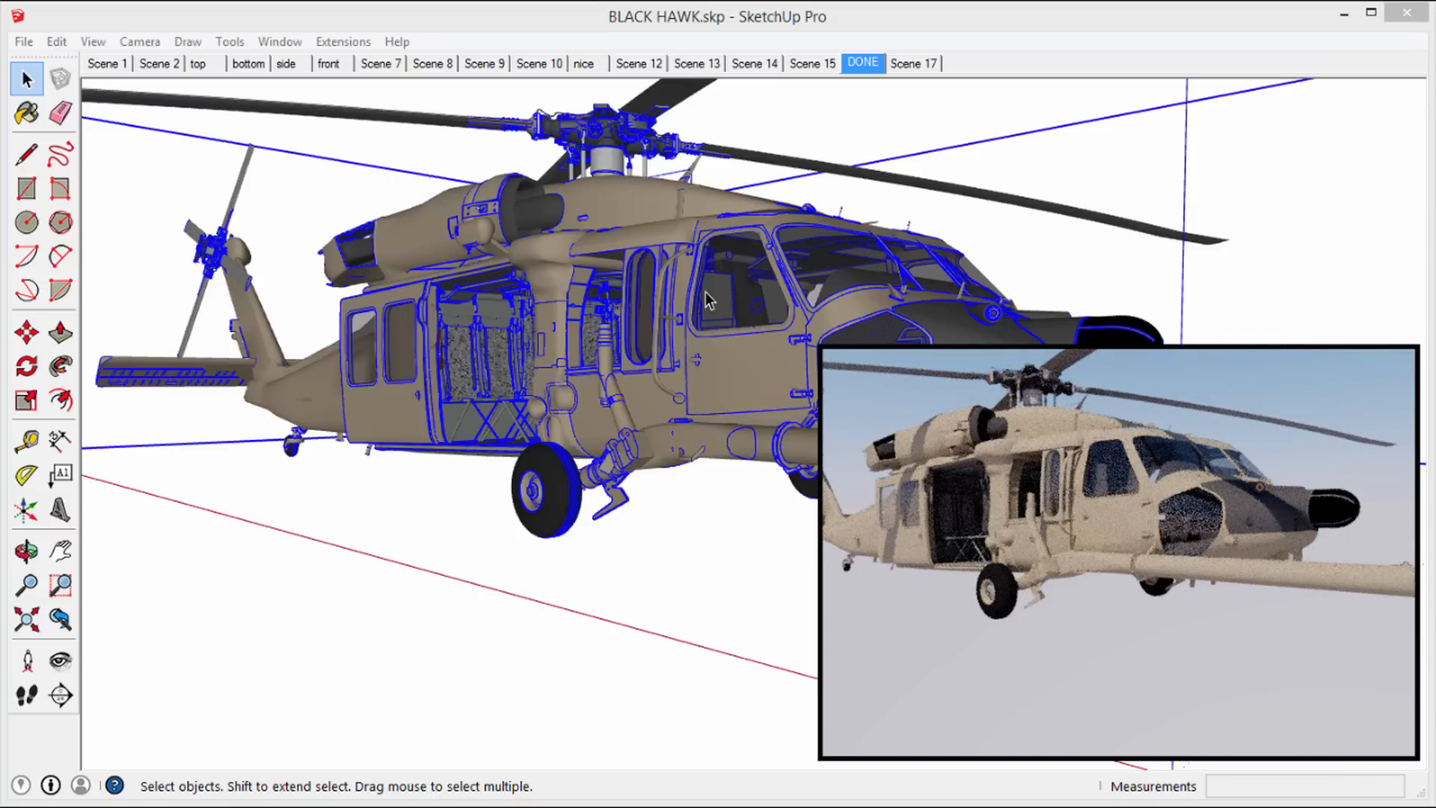
middle_click_drag(443, 321, 1024, 422)
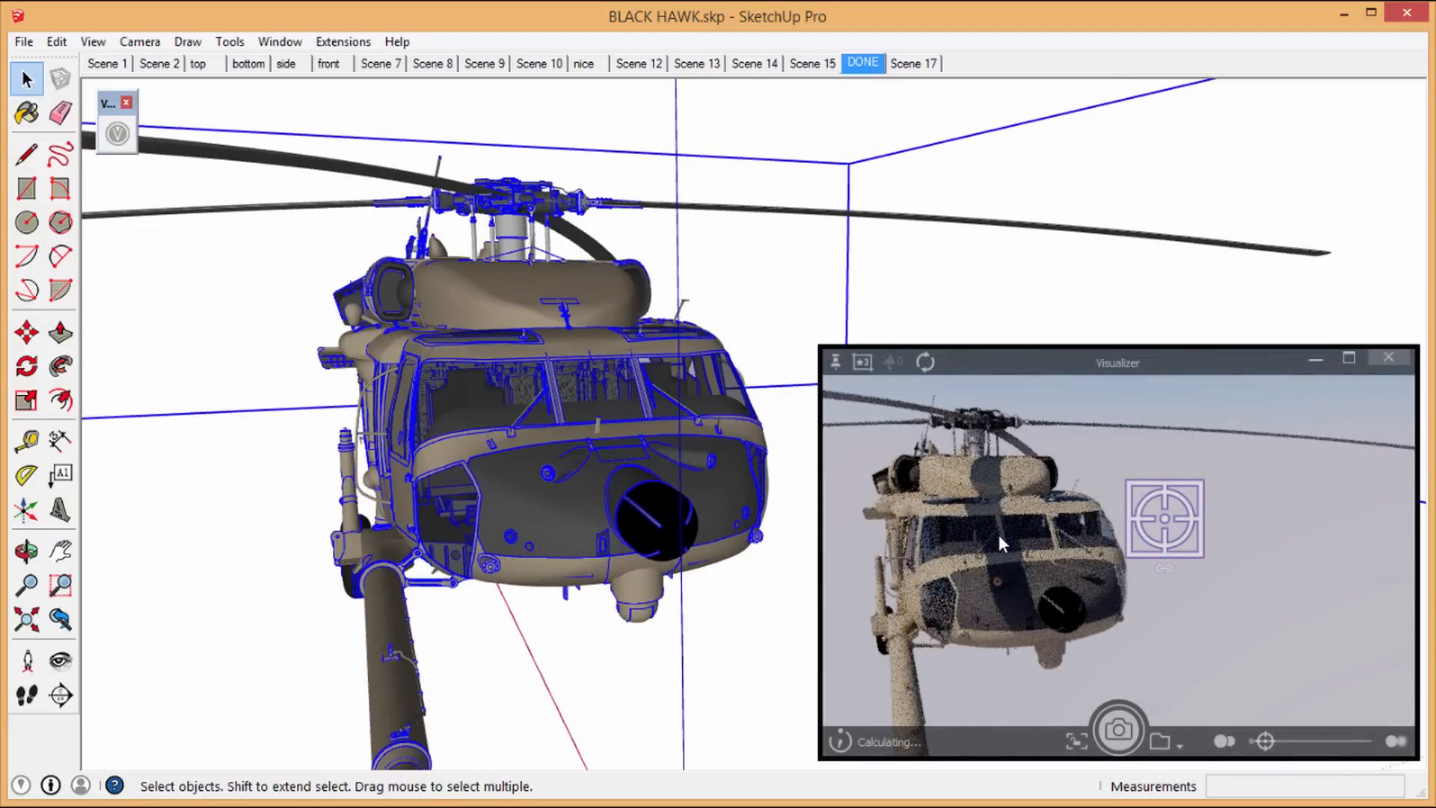
middle_click_drag(553, 467, 266, 414)
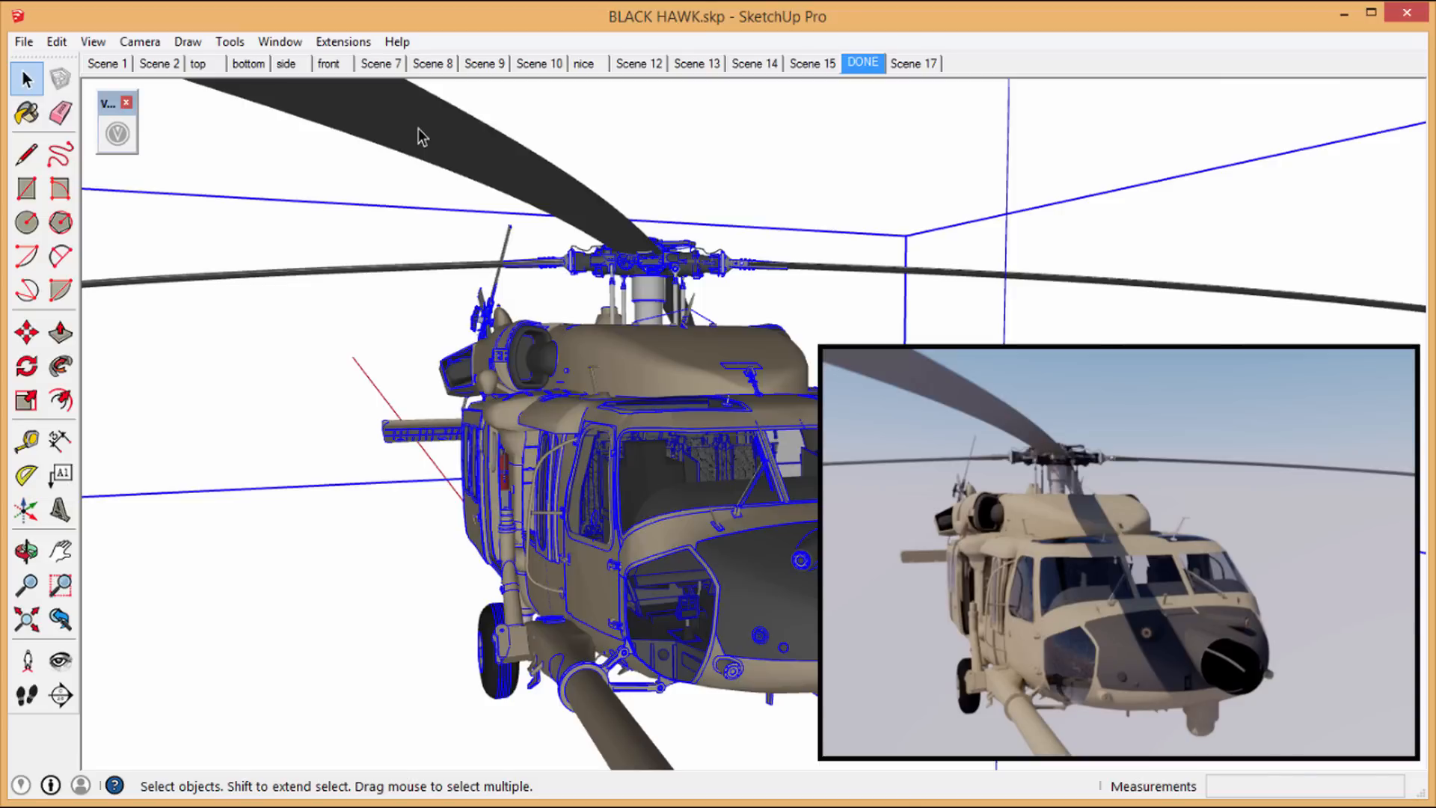
Set the sun's time of day to 12:44 PM in the shadow settings
left_click(280, 41)
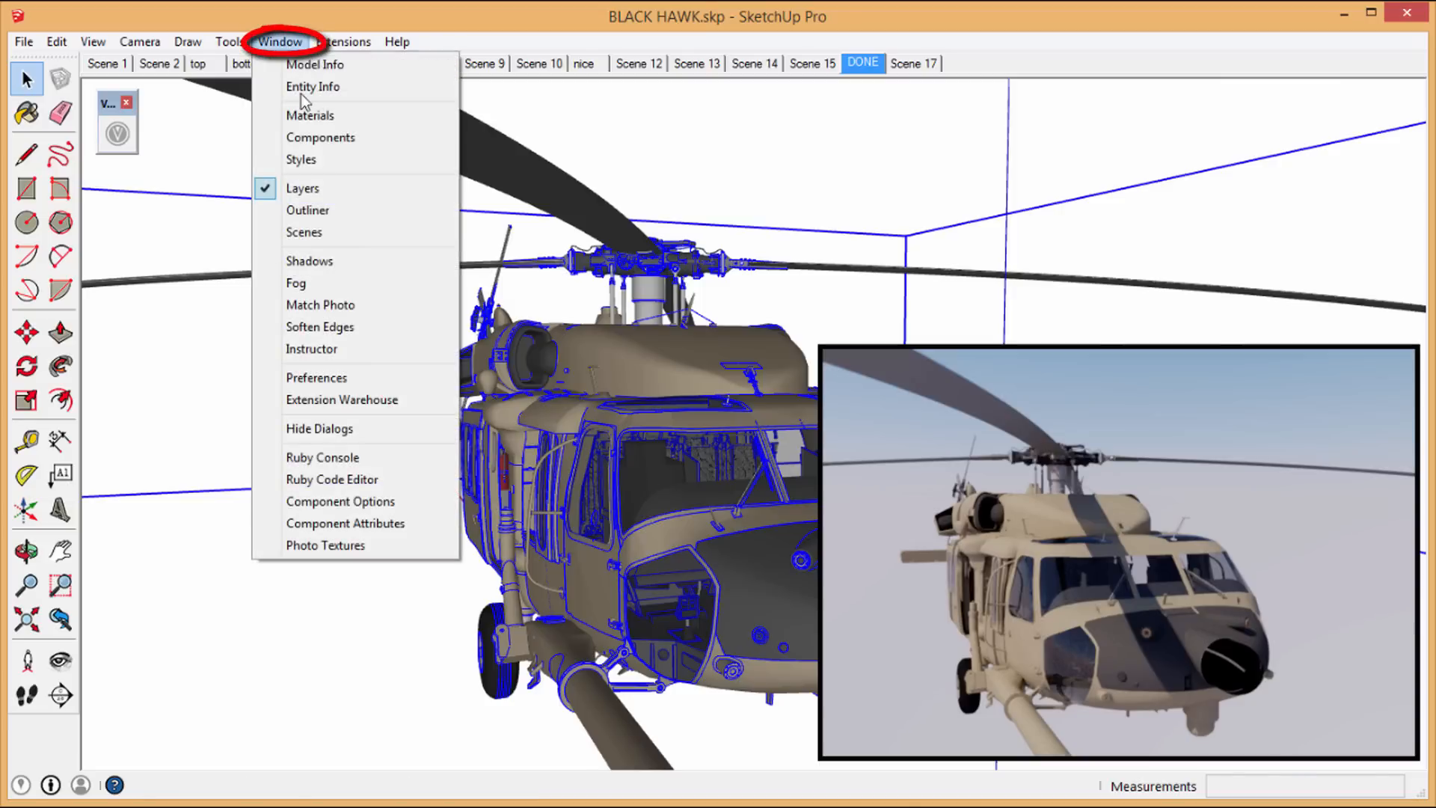
left_click(307, 261)
left_click_drag(202, 81, 234, 117)
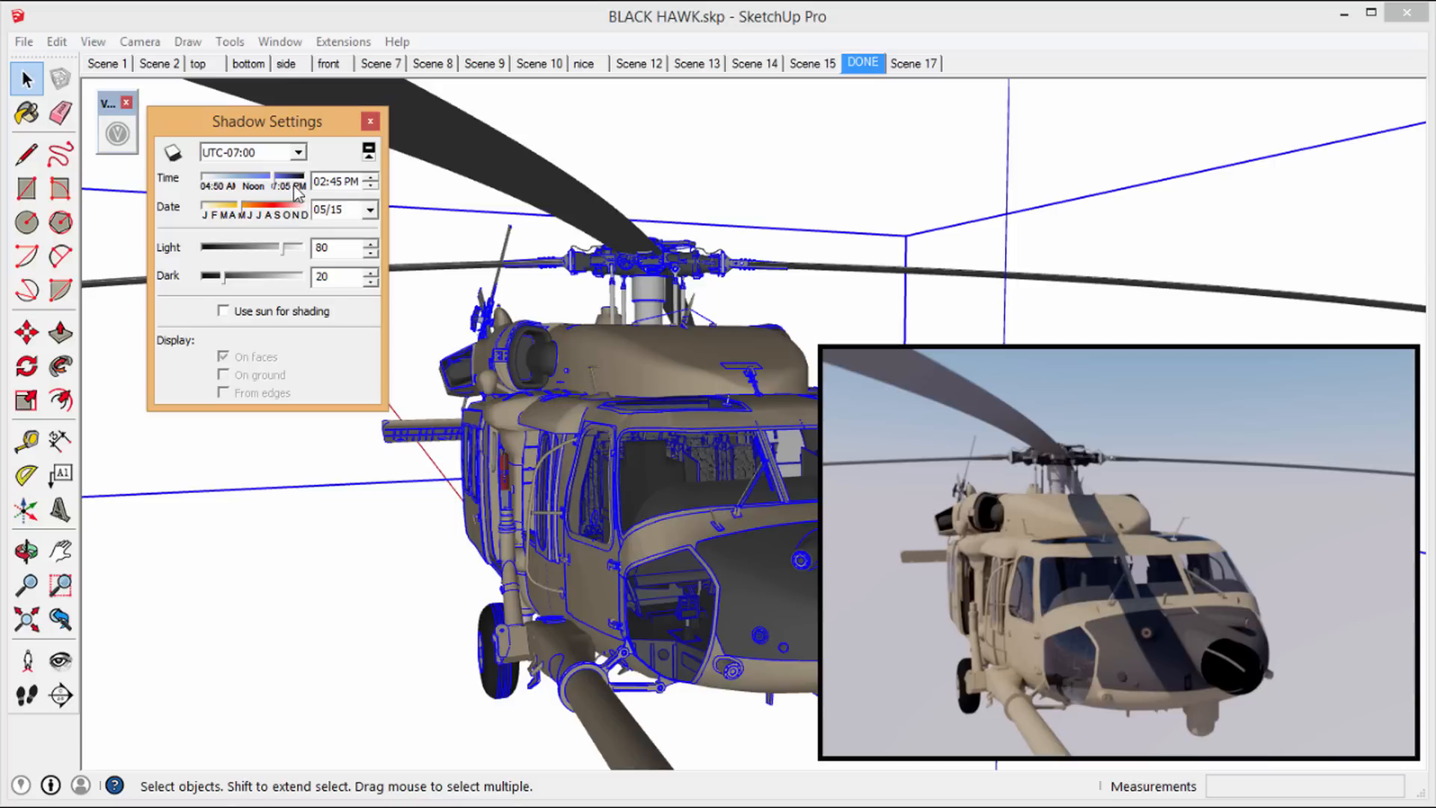
left_click_drag(272, 177, 259, 178)
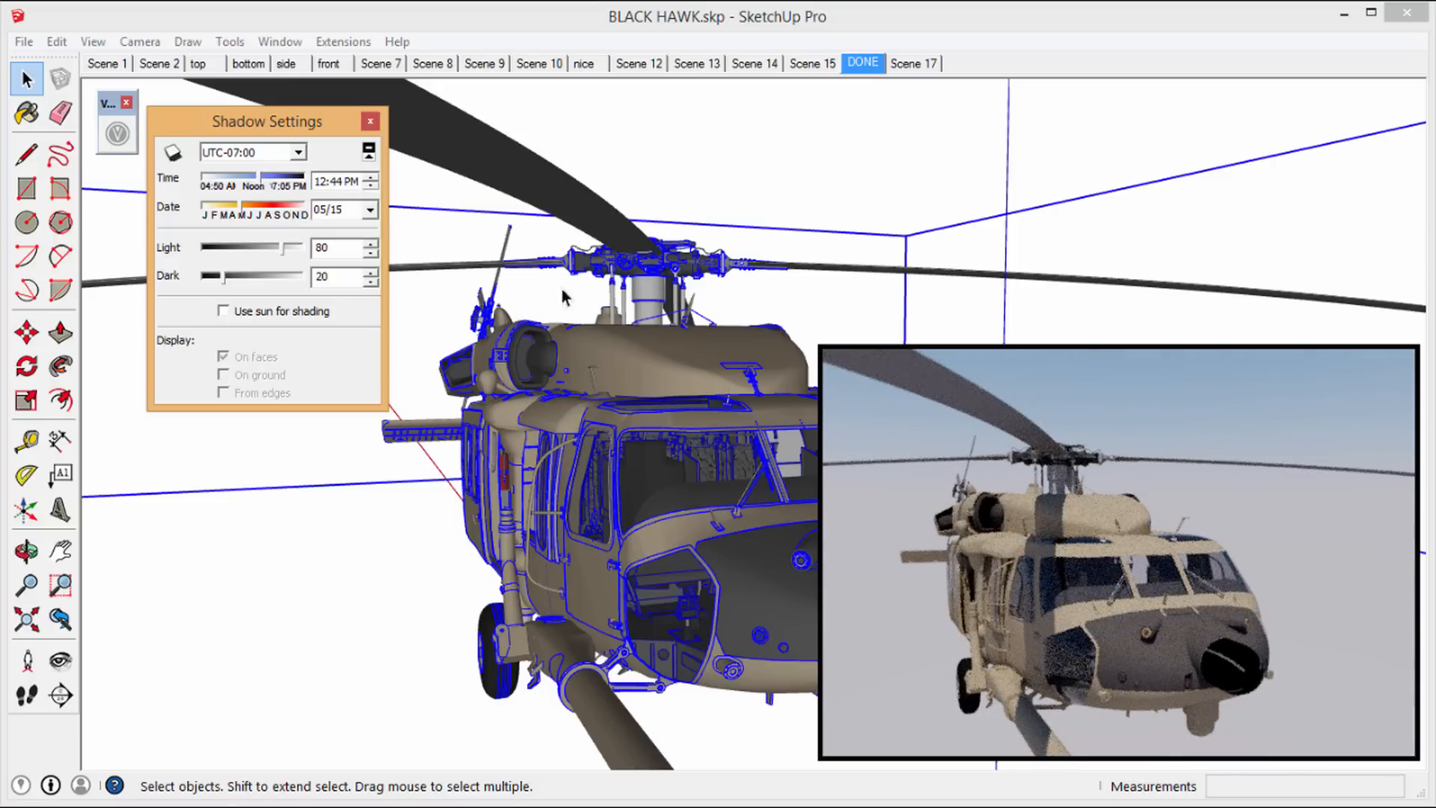
mouse_move(1016, 521)
left_click(558, 488)
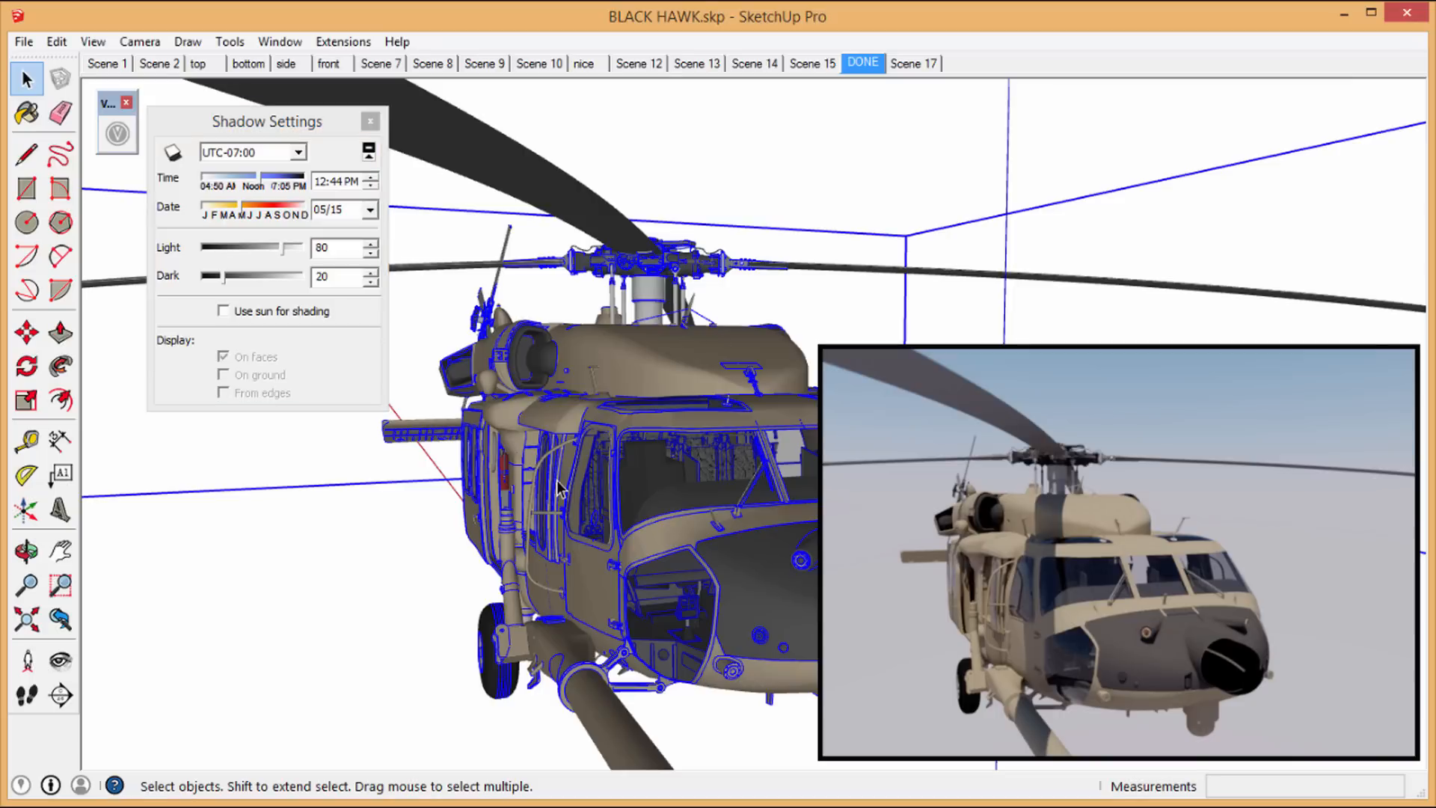
Frame the open cabin door, try the focus and exposure target on the bright fuselage, and set it on the dark cabin interior
mouse_move(1159, 499)
scroll(482, 519, "up", 5)
scroll(483, 520, "up", 3)
middle_click_drag(483, 520, 598, 497)
scroll(598, 498, "up", 5)
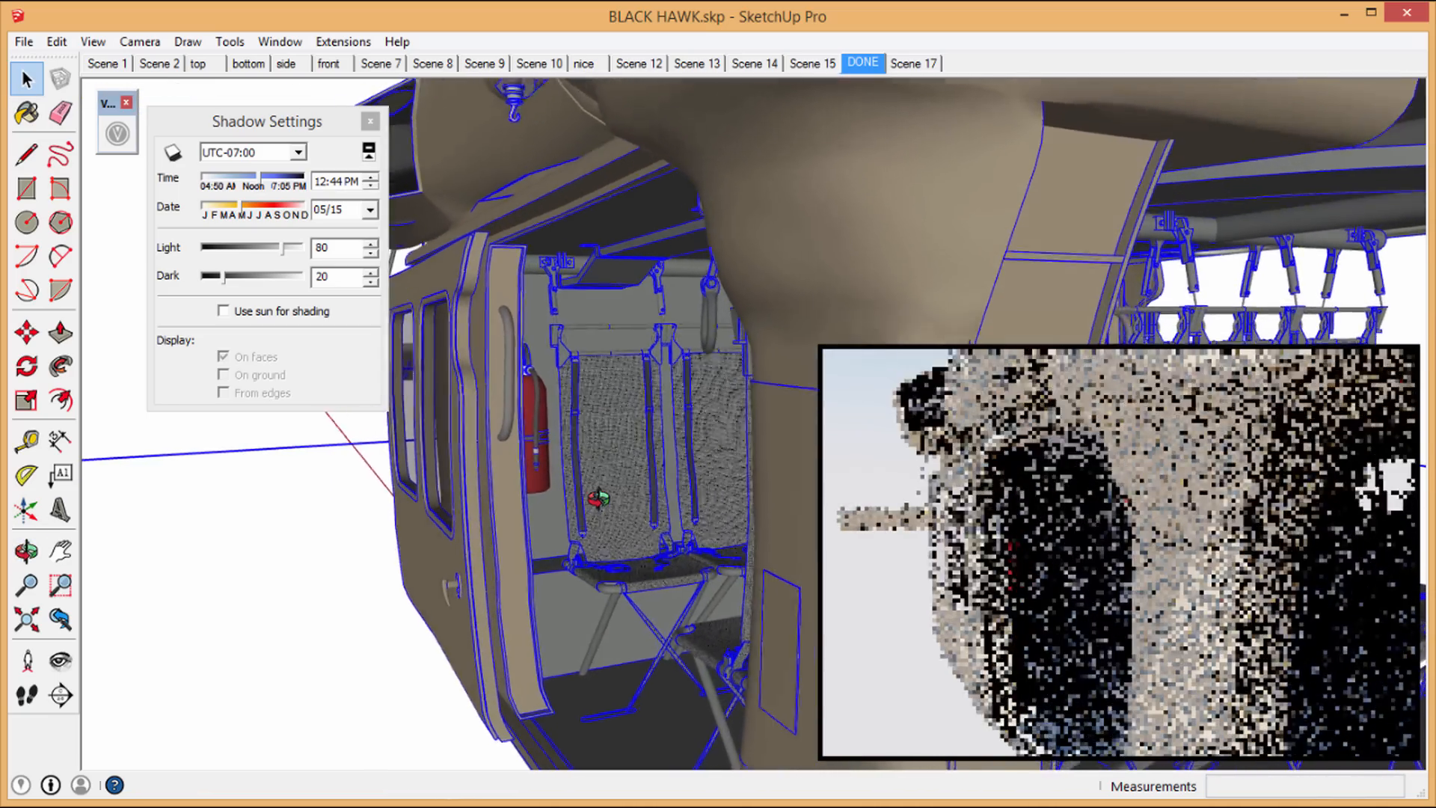
scroll(599, 497, "down", 3)
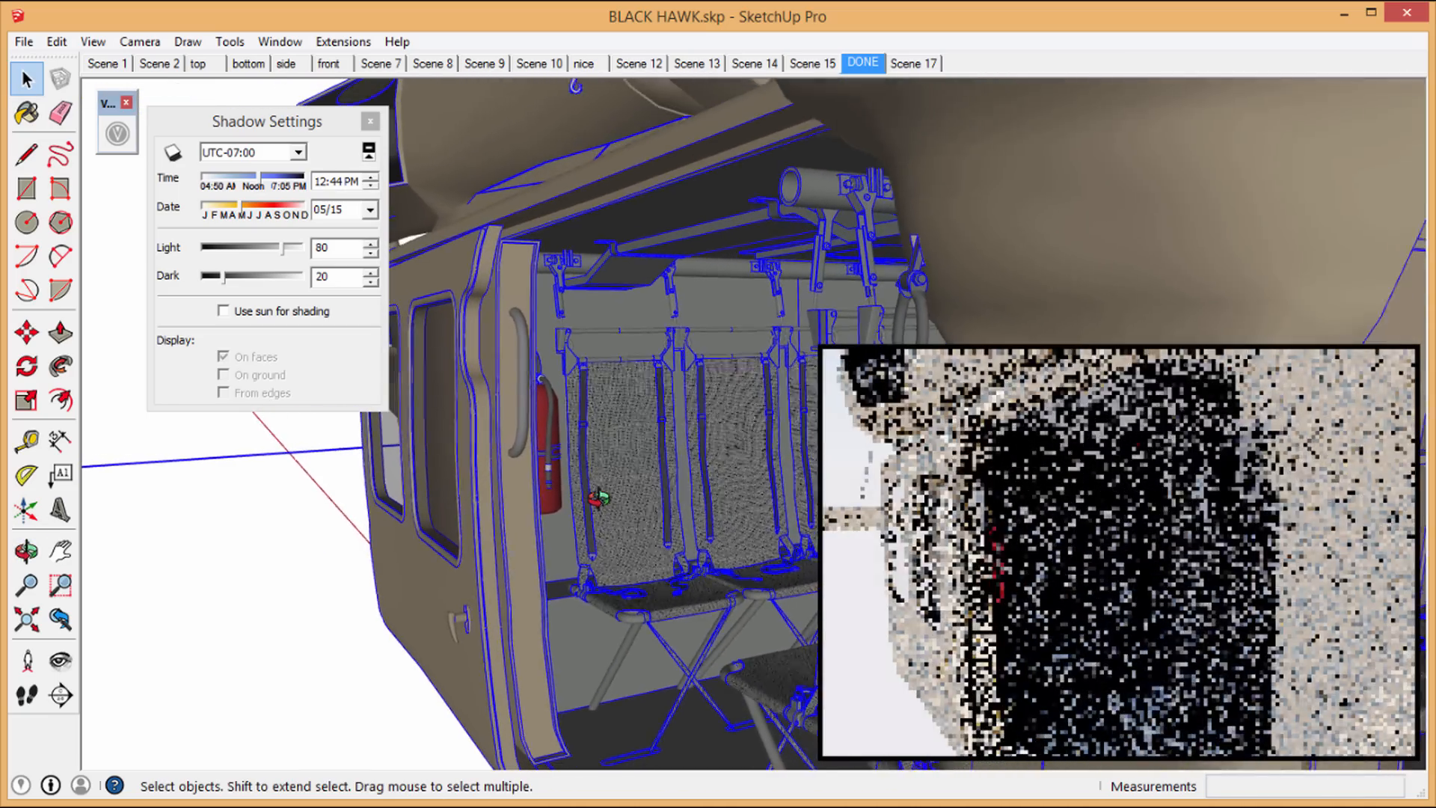
middle_click_drag(598, 497, 598, 500)
mouse_move(1175, 526)
mouse_move(1177, 526)
left_mouse_down()
mouse_move(1250, 489)
mouse_move(1363, 661)
left_mouse_up()
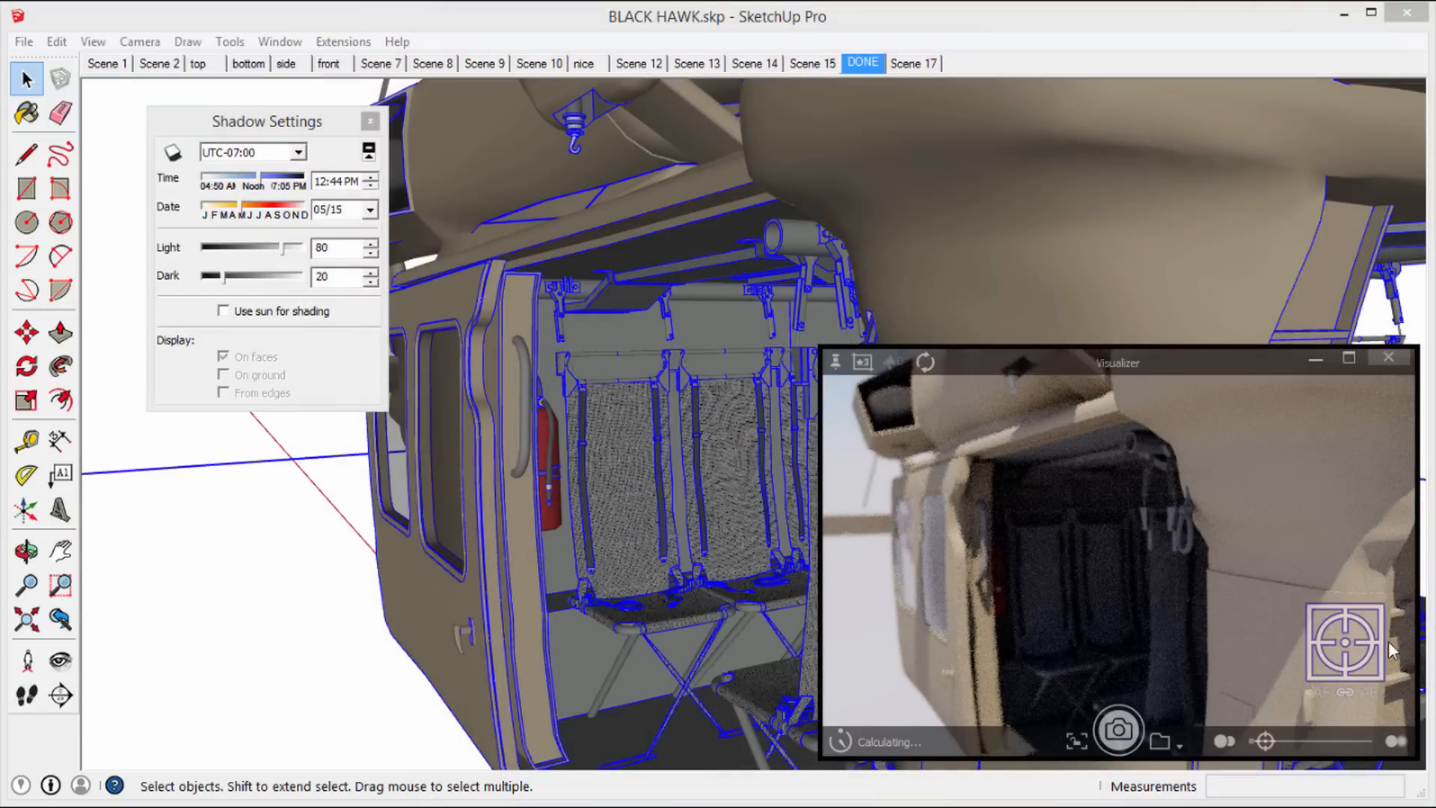
left_click_drag(1346, 642, 1056, 482)
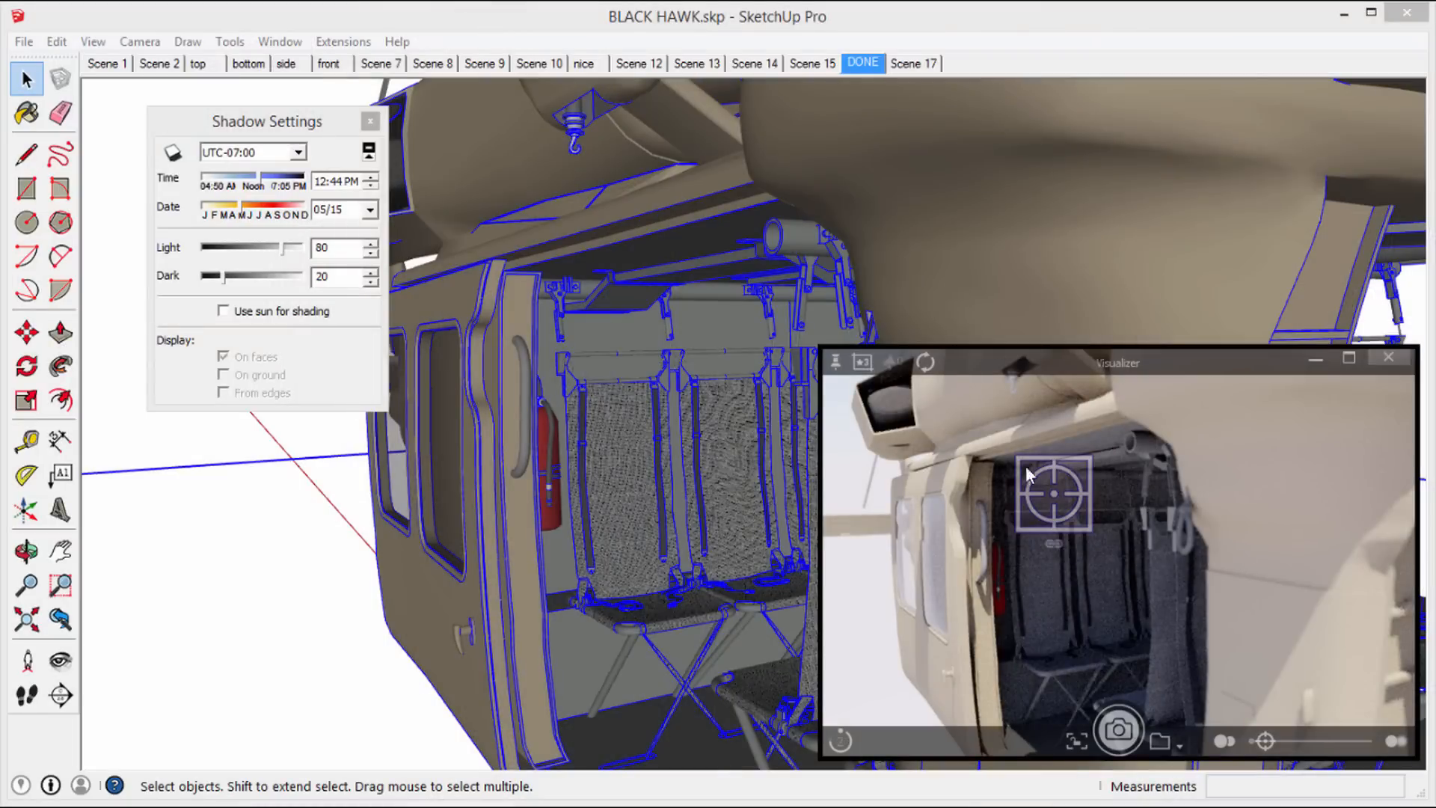
Enlarge the Visualizer preview window and slightly increase its depth-of-field blur
mouse_move(824, 346)
left_mouse_down()
mouse_move(564, 167)
mouse_move(280, 80)
left_mouse_up()
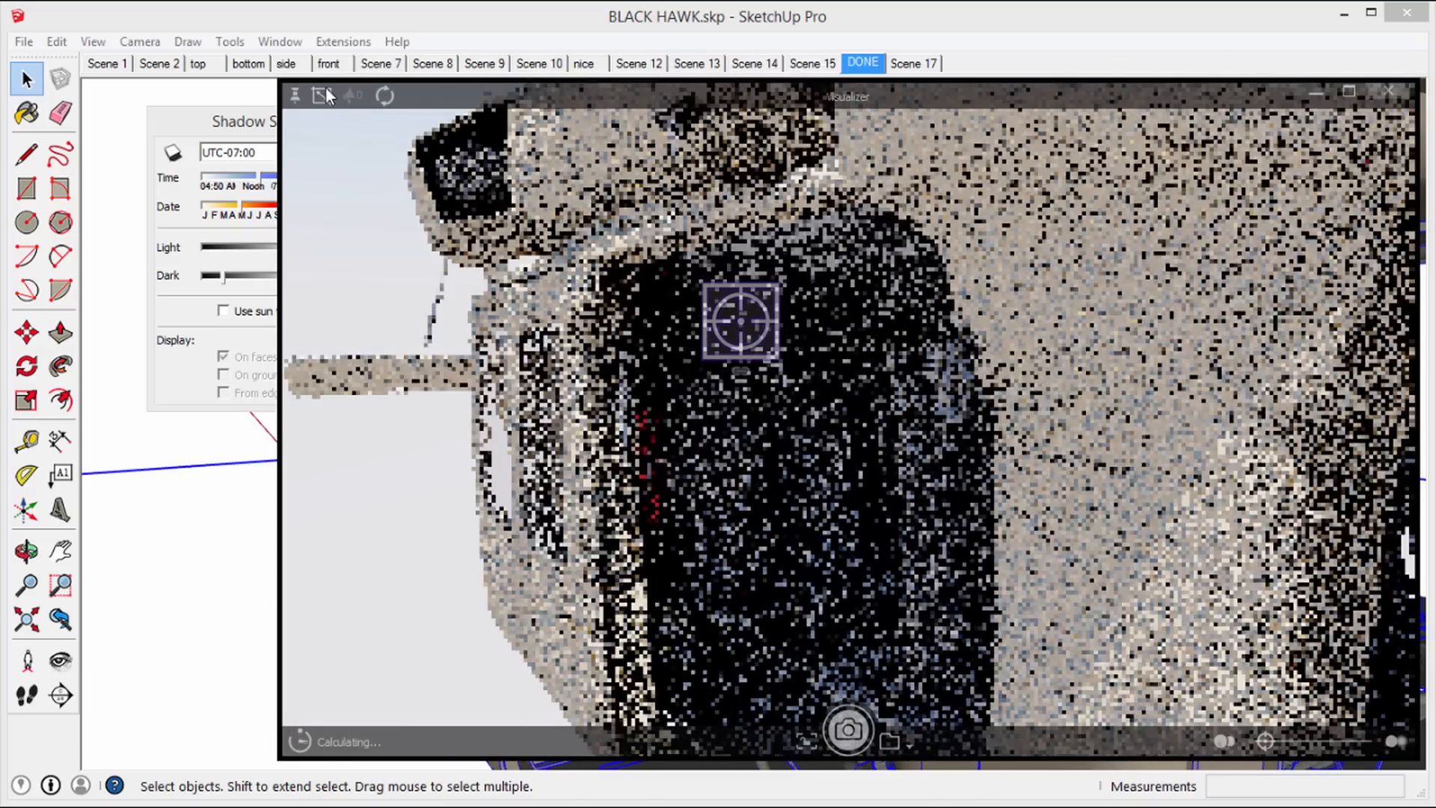
left_click(323, 98)
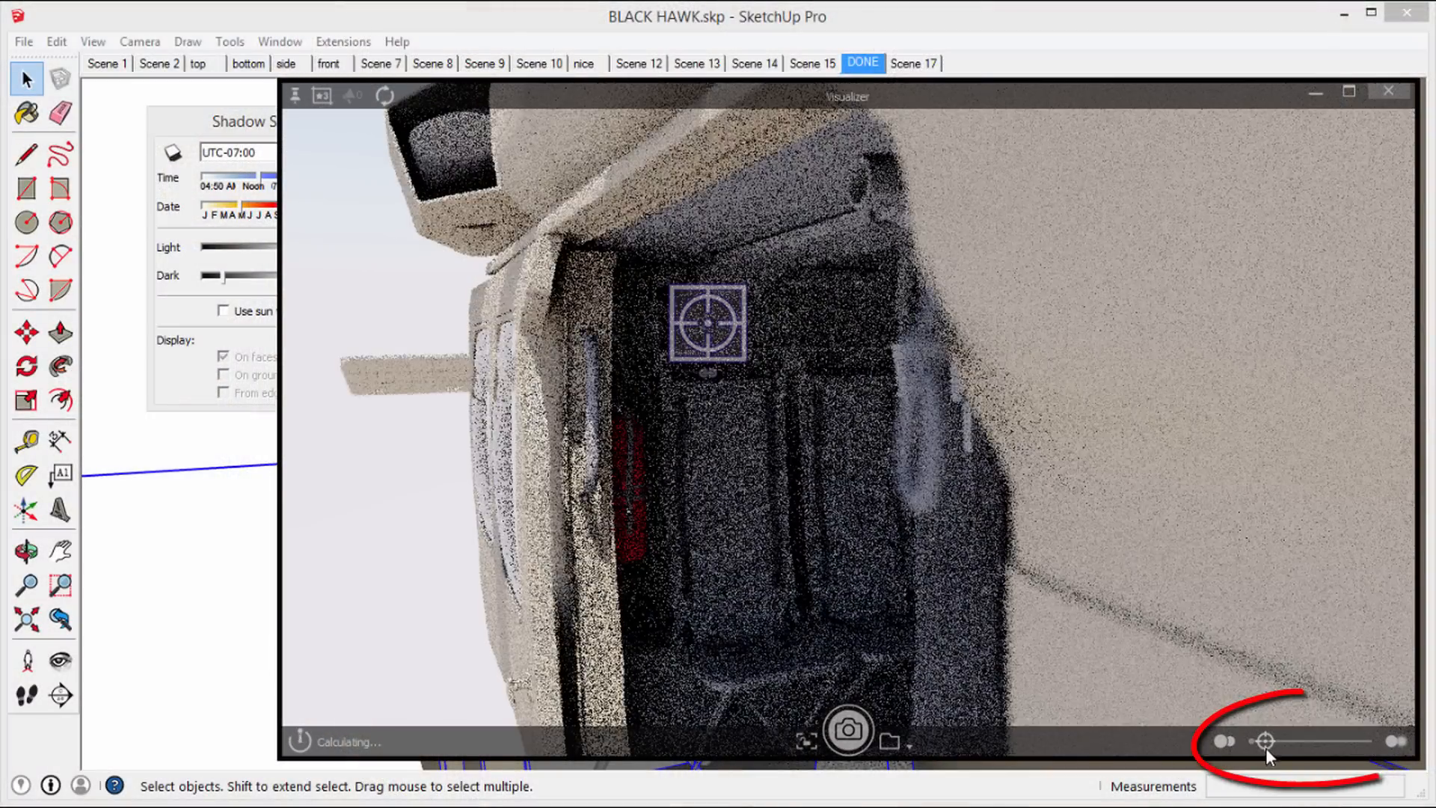
left_click_drag(1265, 746, 1275, 745)
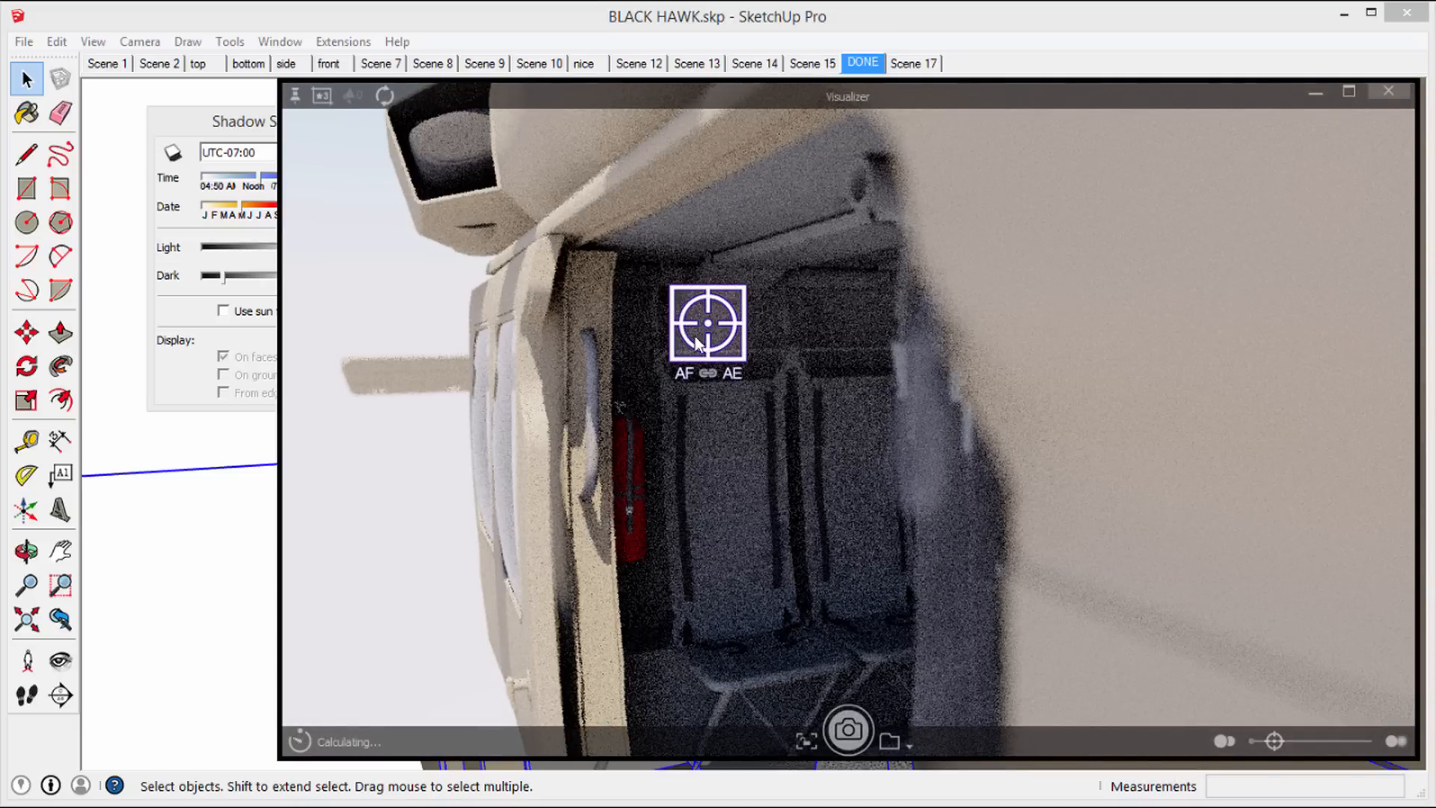
Unlink focus from exposure and place the focus target on the shackle hanging beside the cabin door, keeping exposure on the interior
left_click(712, 374)
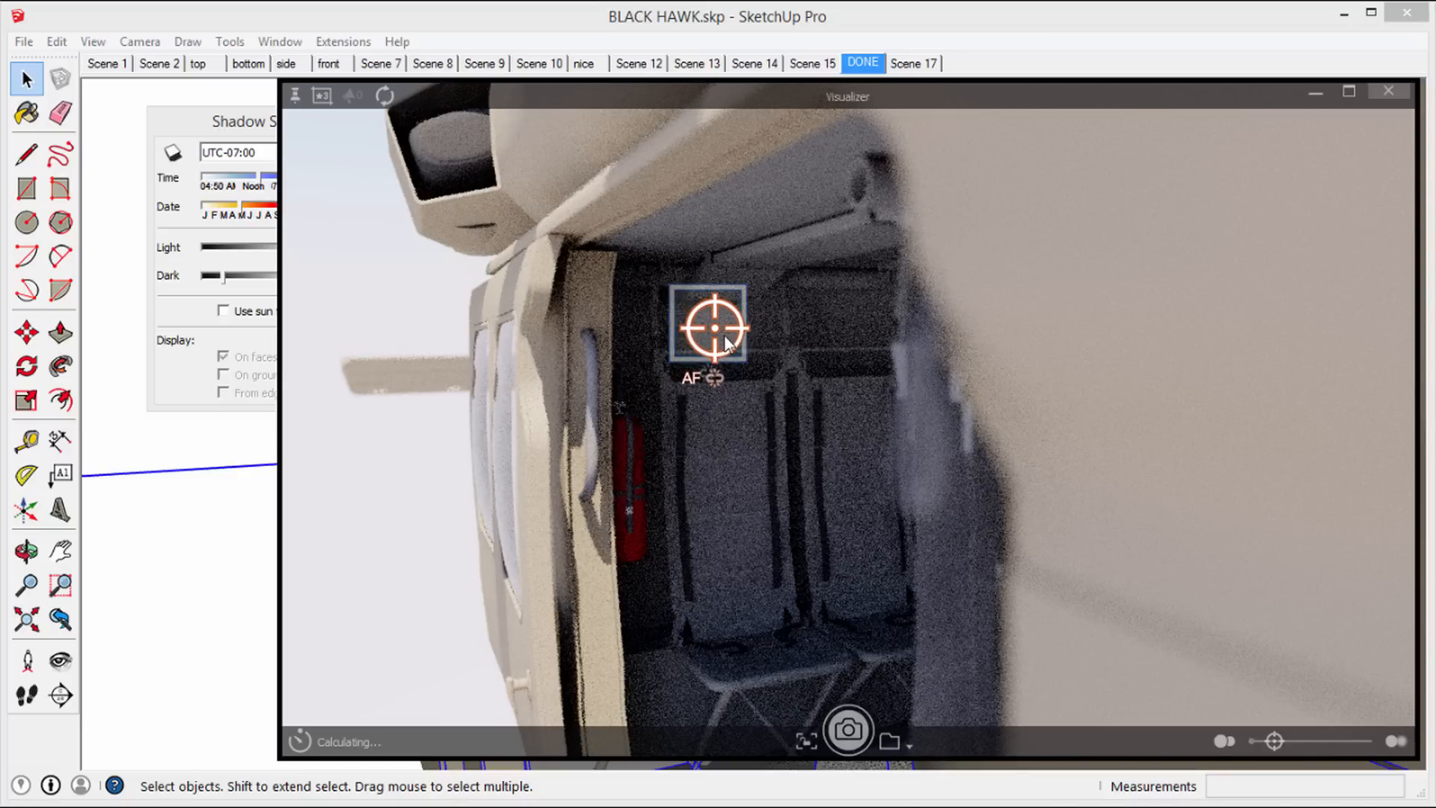
left_click_drag(716, 336, 935, 410)
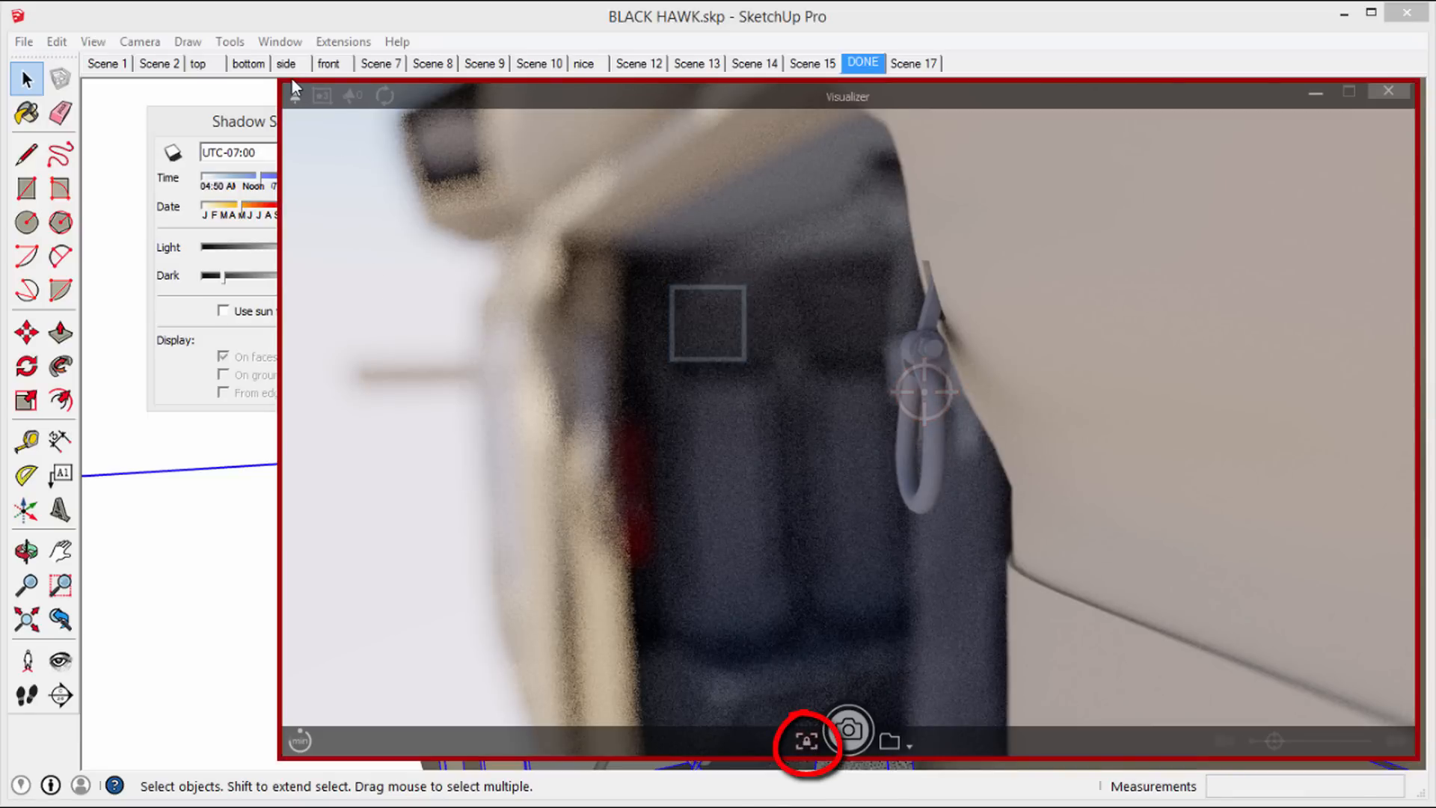
Unpin the Visualizer preview so it no longer stays on top, bring SketchUp to the front, and return to the preview
left_click(328, 20)
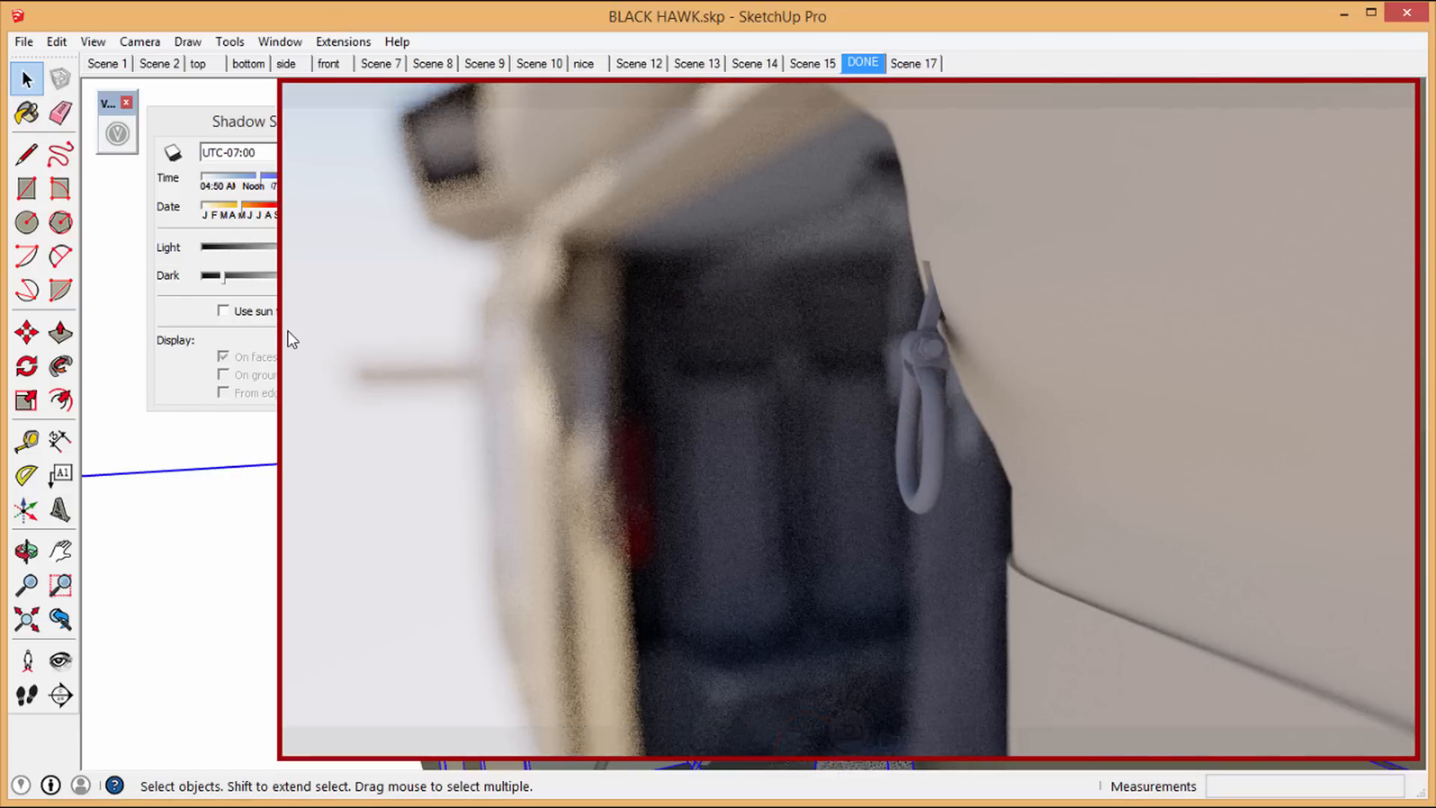
mouse_move(289, 330)
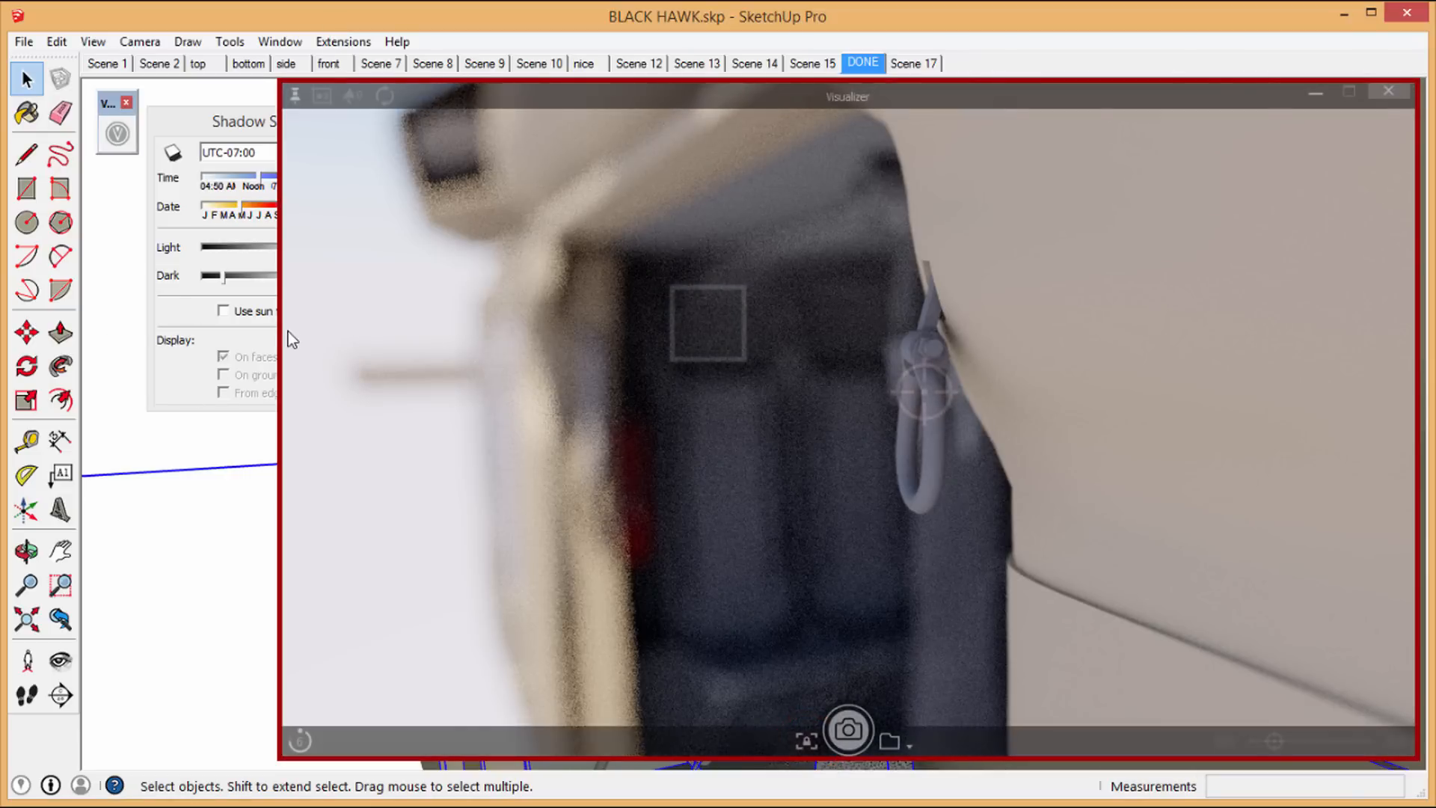
left_click(297, 102)
left_click(416, 26)
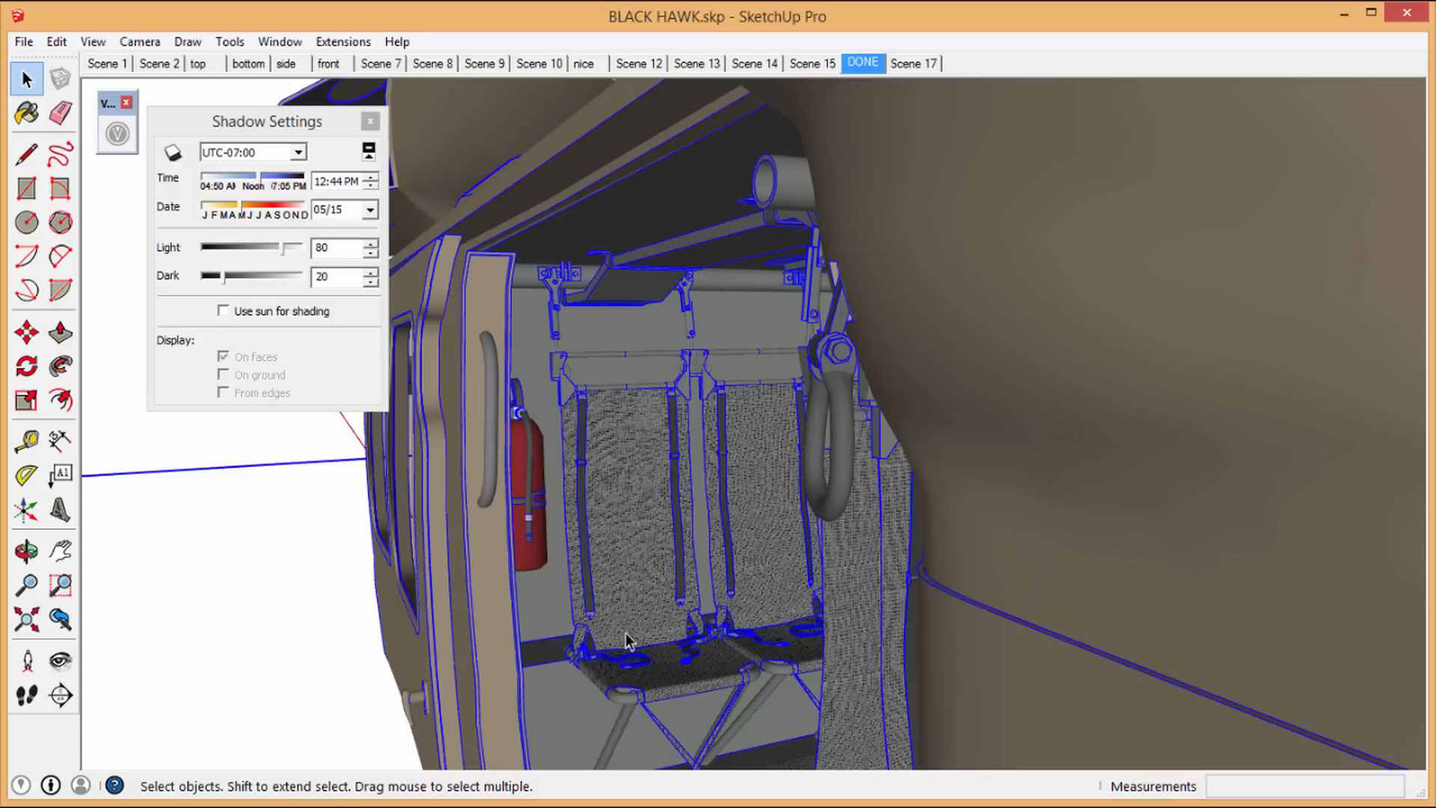
key("alt+Tab")
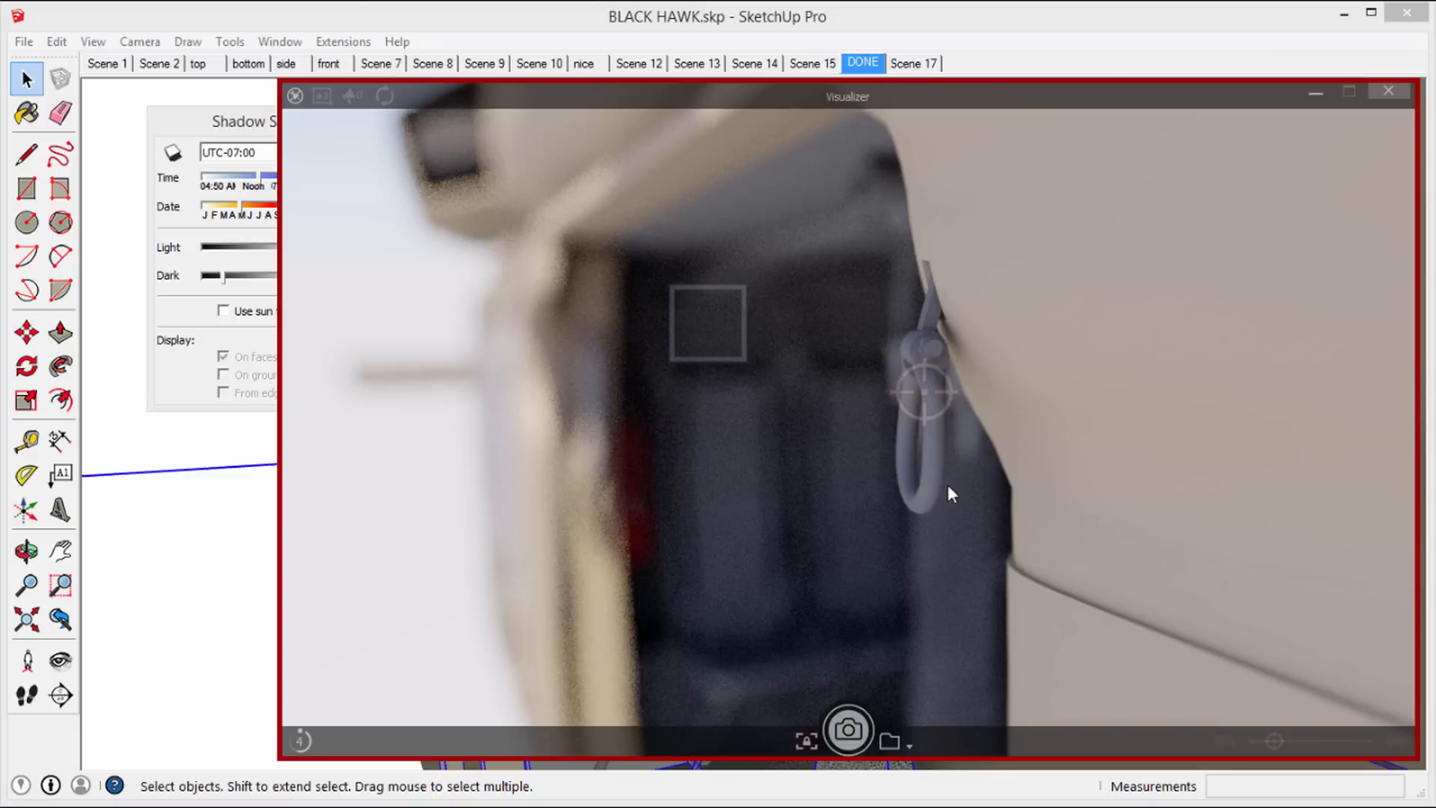
Take a snapshot of the render, and open the image save settings to view them without changing anything
left_click(848, 729)
left_click(909, 747)
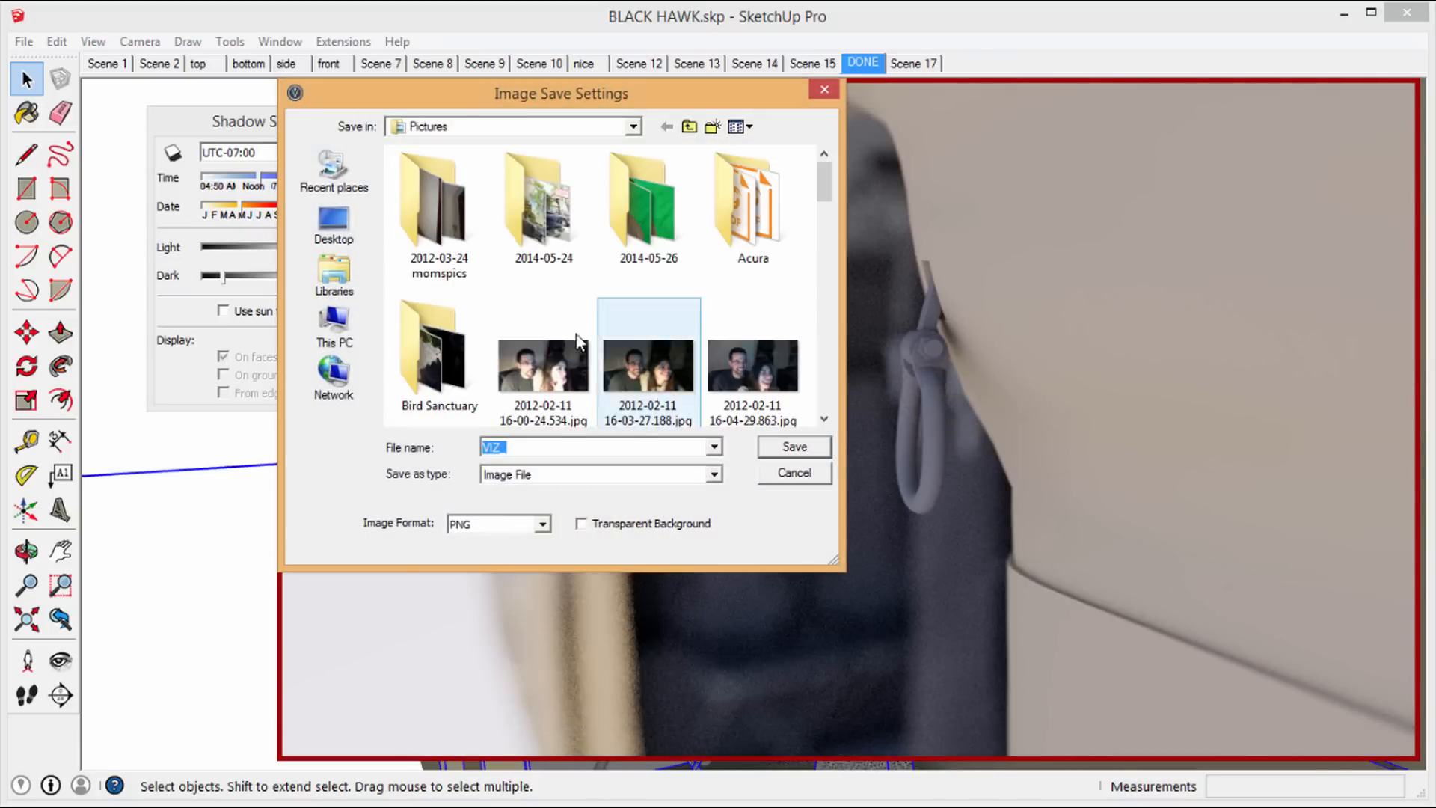
left_click(792, 472)
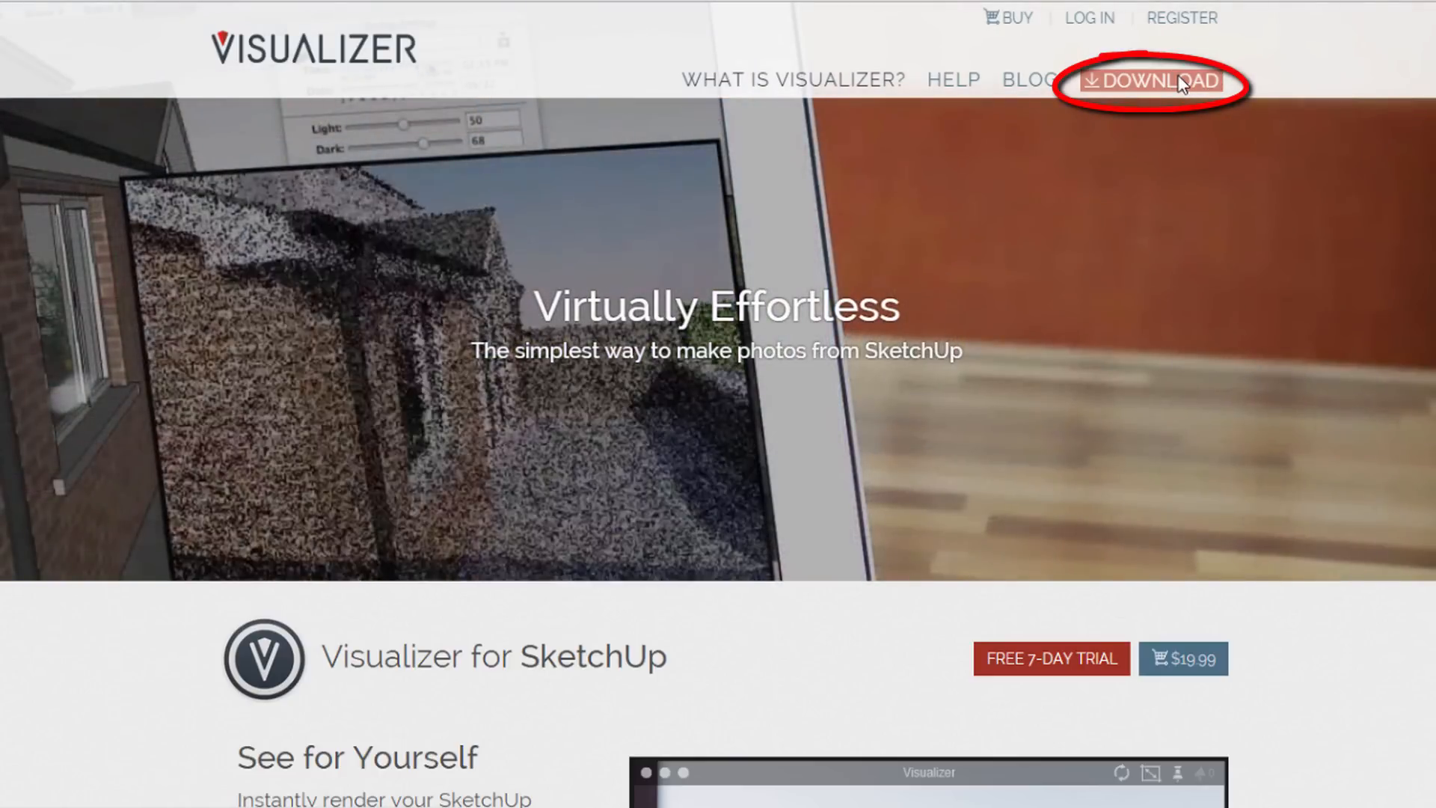
Switch to the Visualizer website and download Visualizer for SketchUp
left_click(1179, 81)
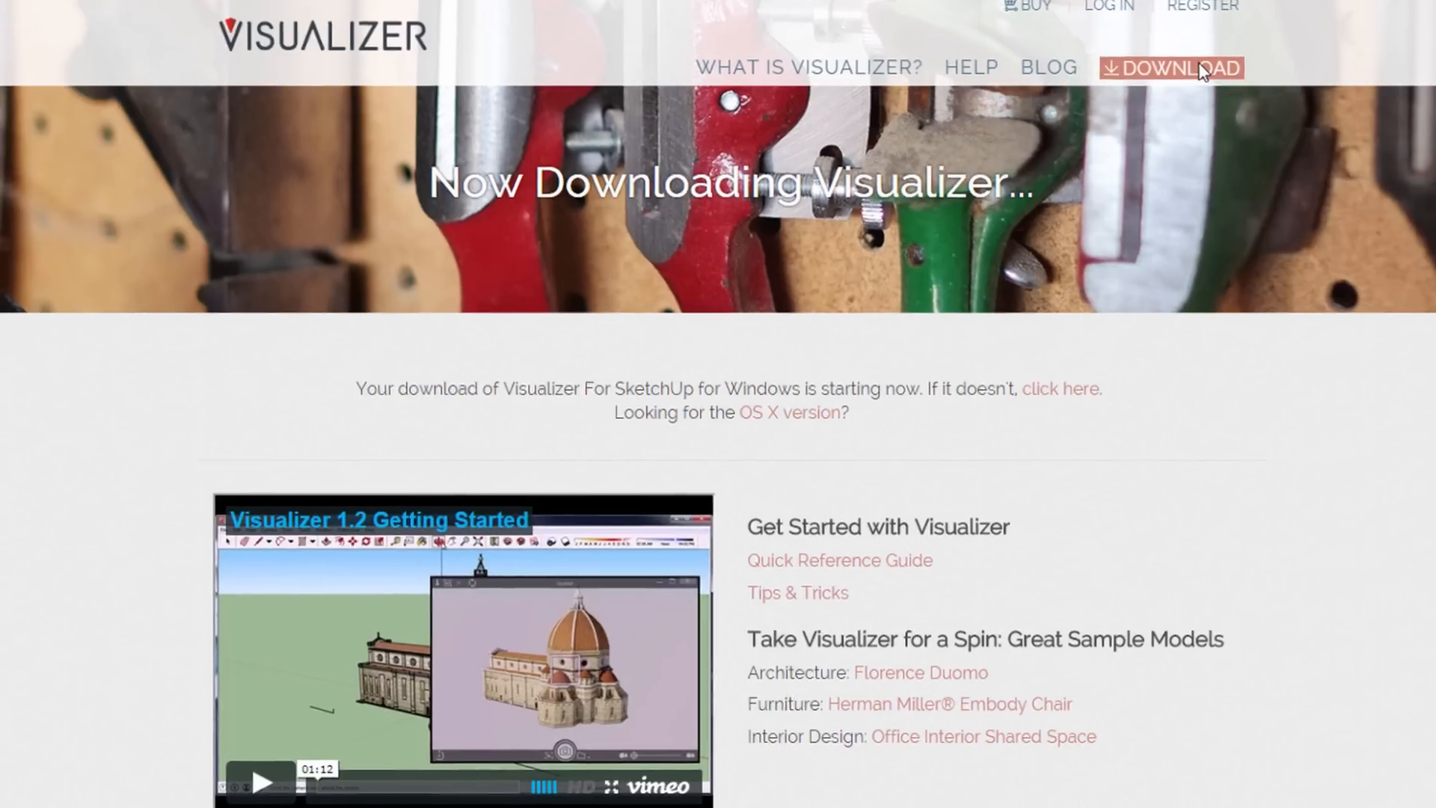